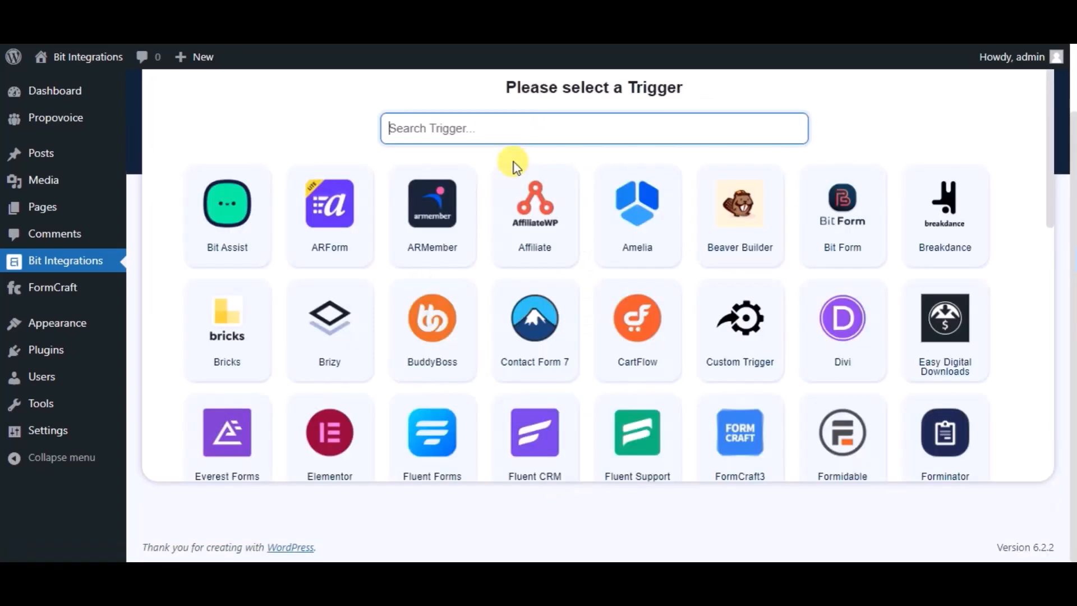
Pick FormCraft3 as the trigger and select its 'Bit Integrations' form.
{"action": "type", "text": "fo"}
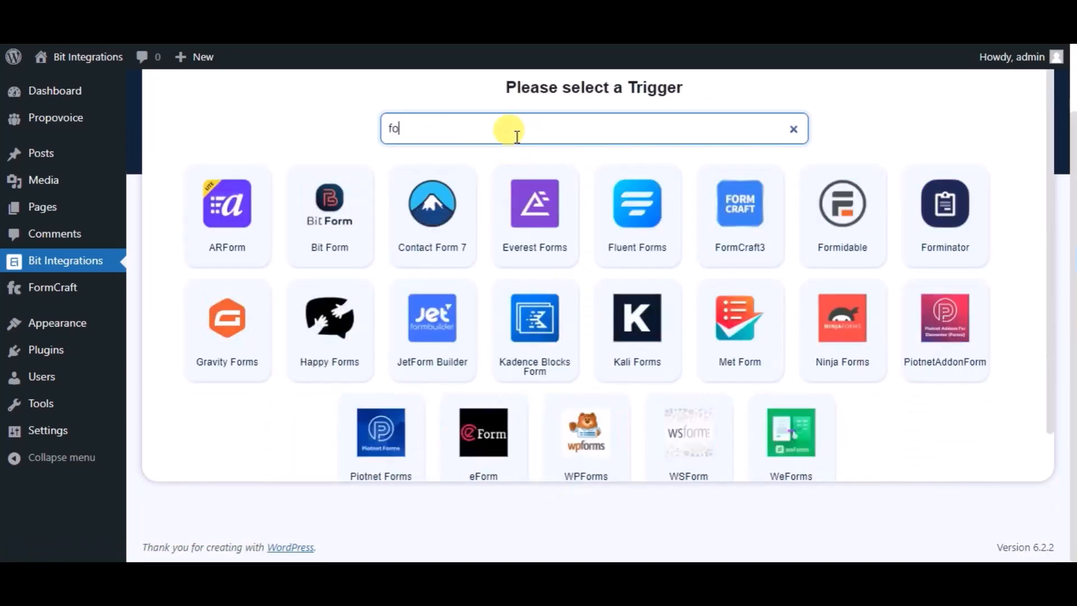
{"action": "type", "text": "rmcraft"}
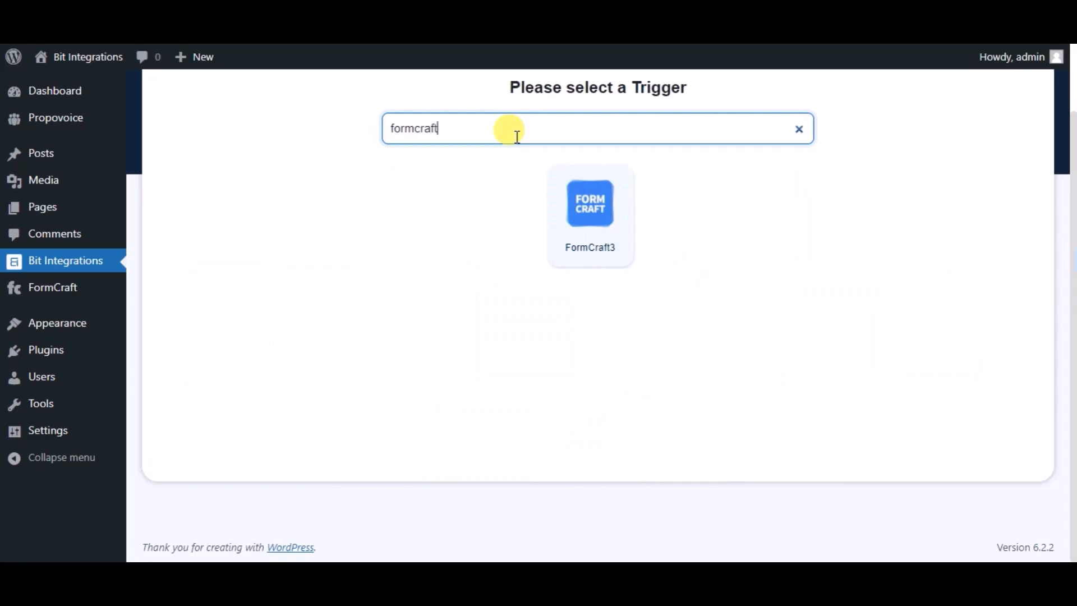
{"action": "left_click", "coordinate": [572, 249]}
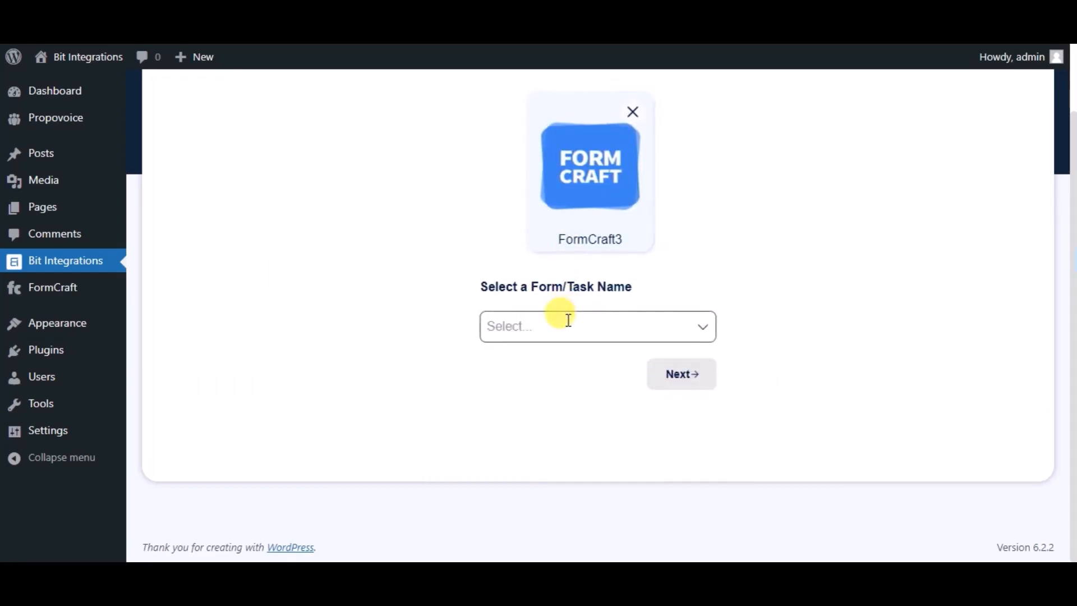
{"action": "left_click", "coordinate": [568, 320]}
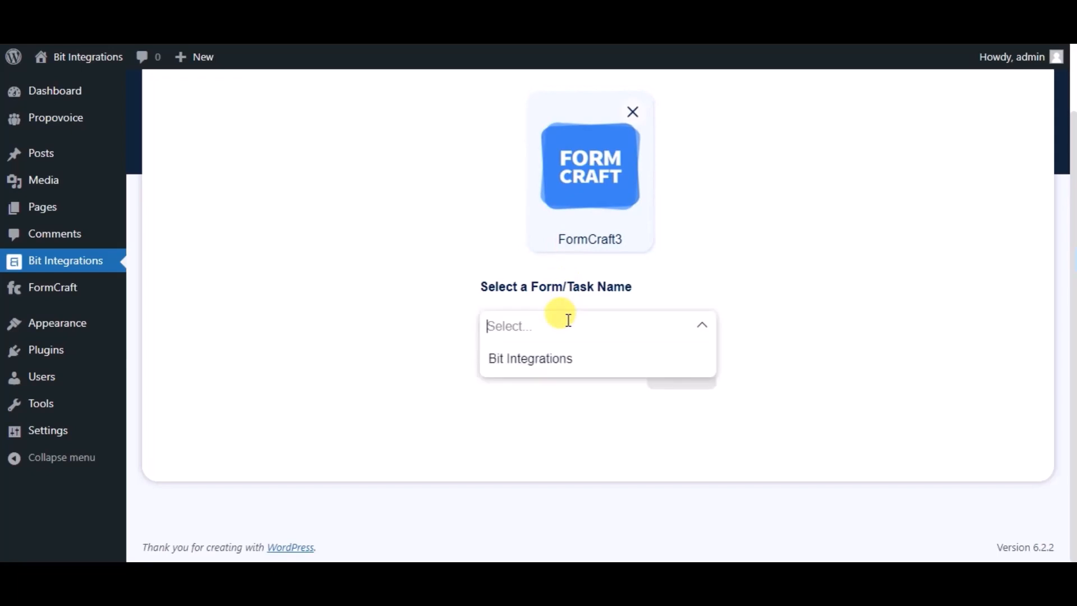
{"action": "left_click", "coordinate": [563, 364]}
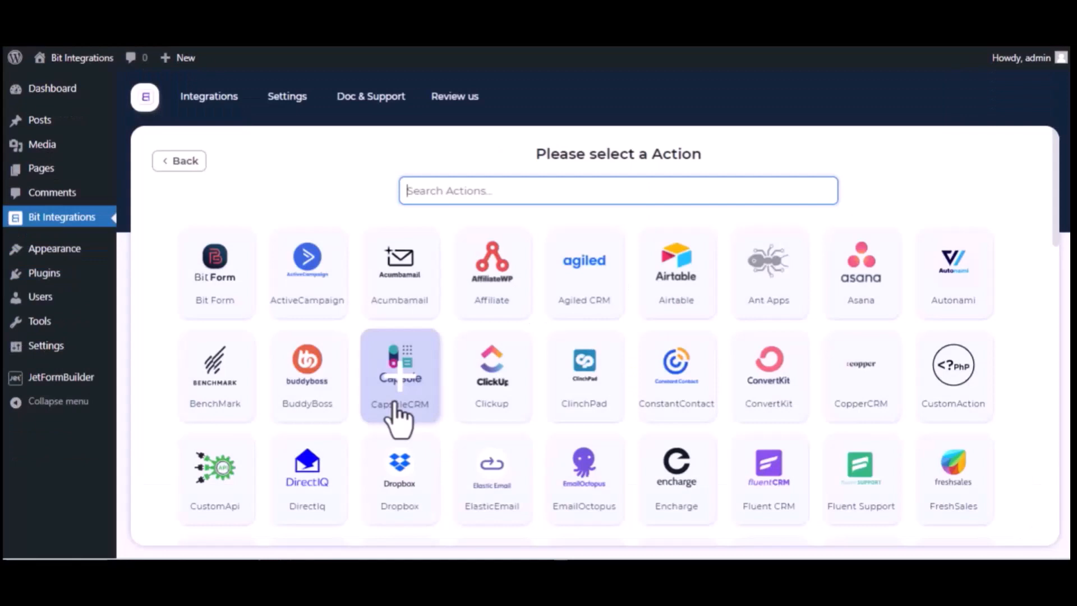
Choose Trello as the action and follow the Trello API Console link.
{"action": "type", "text": "tre"}
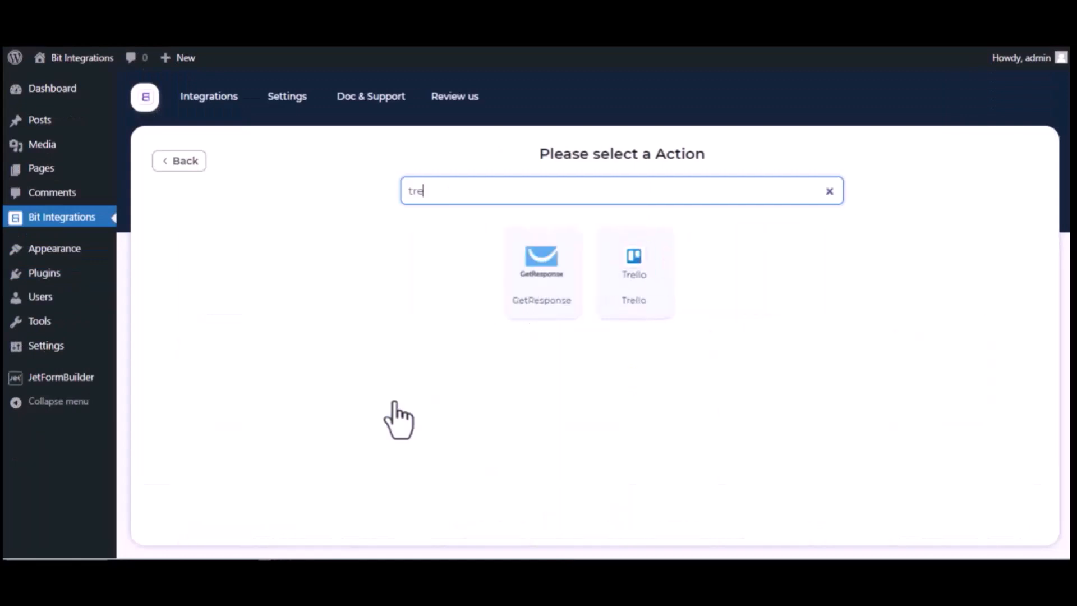
{"action": "type", "text": "l"}
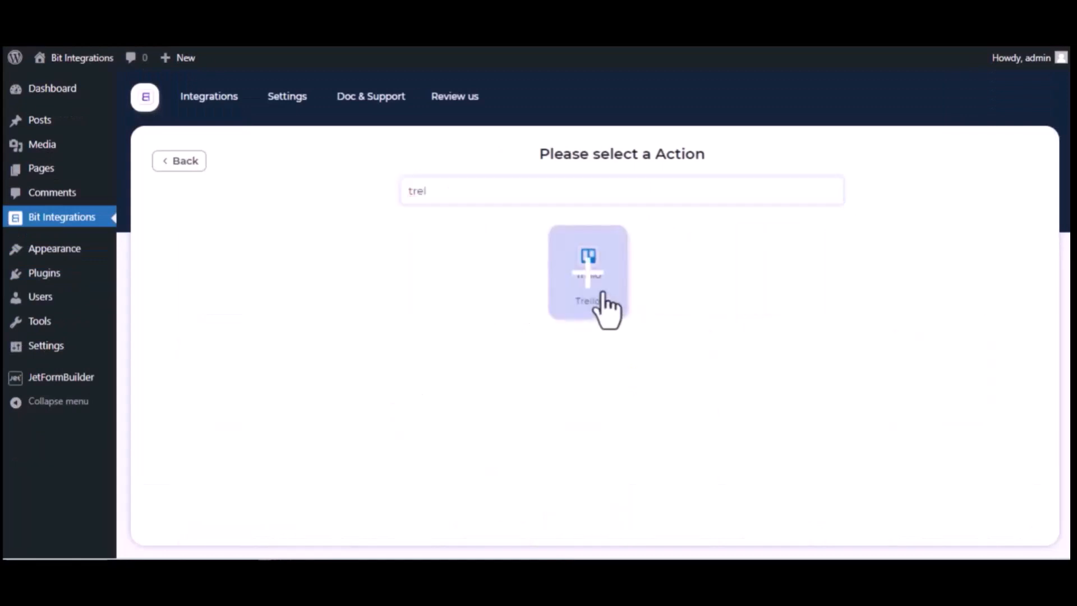
{"action": "left_click", "coordinate": [605, 308]}
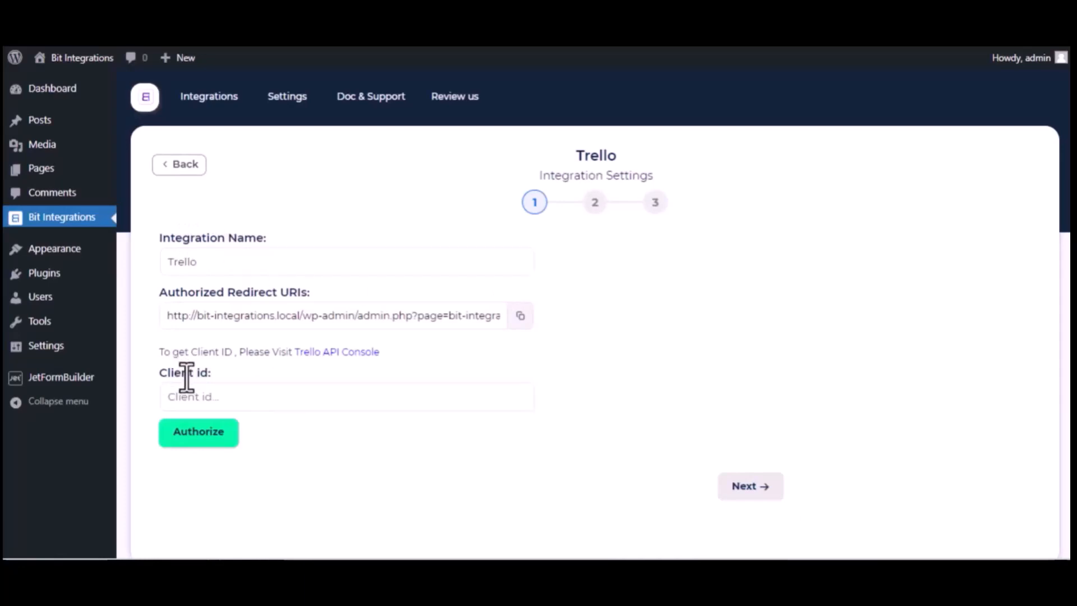
{"action": "left_click", "coordinate": [365, 352]}
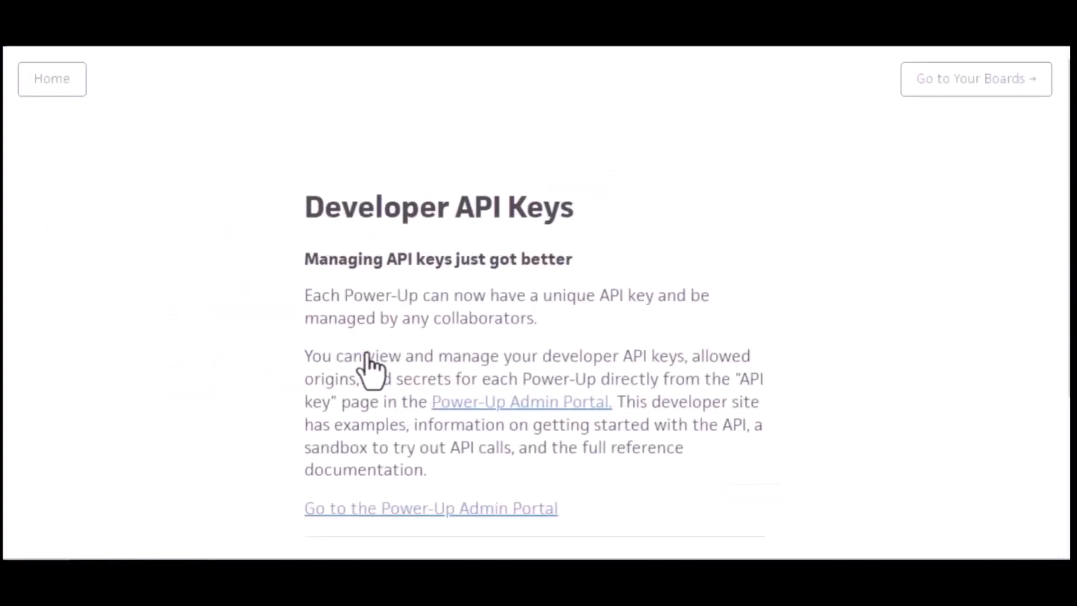
Accept the Trello developer terms in the Power-Up Admin Portal and start a new Power-Up.
{"action": "left_click", "coordinate": [532, 405]}
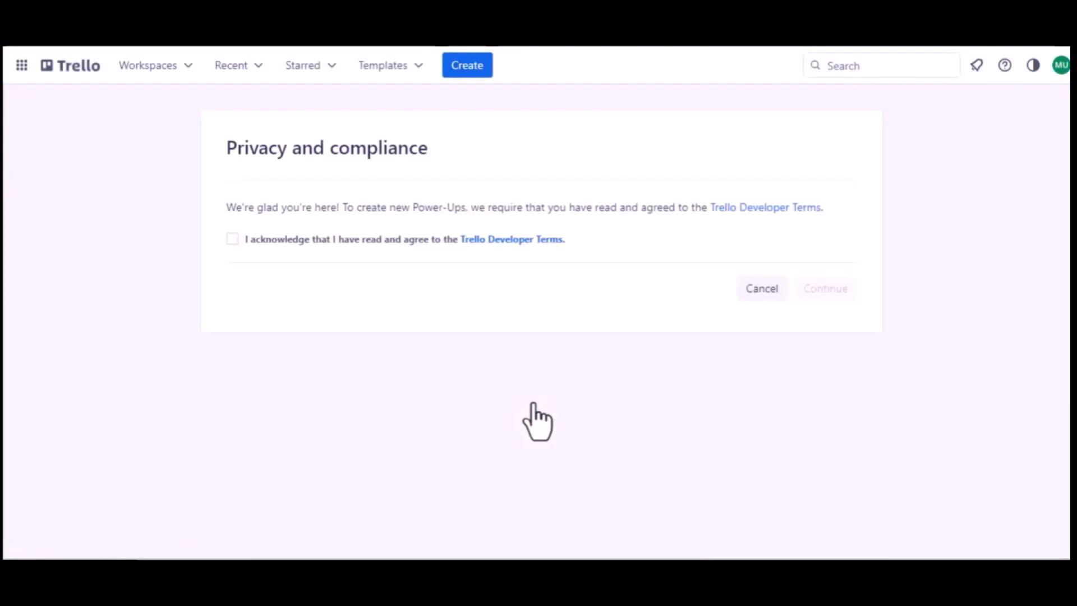
{"action": "left_click", "coordinate": [230, 238]}
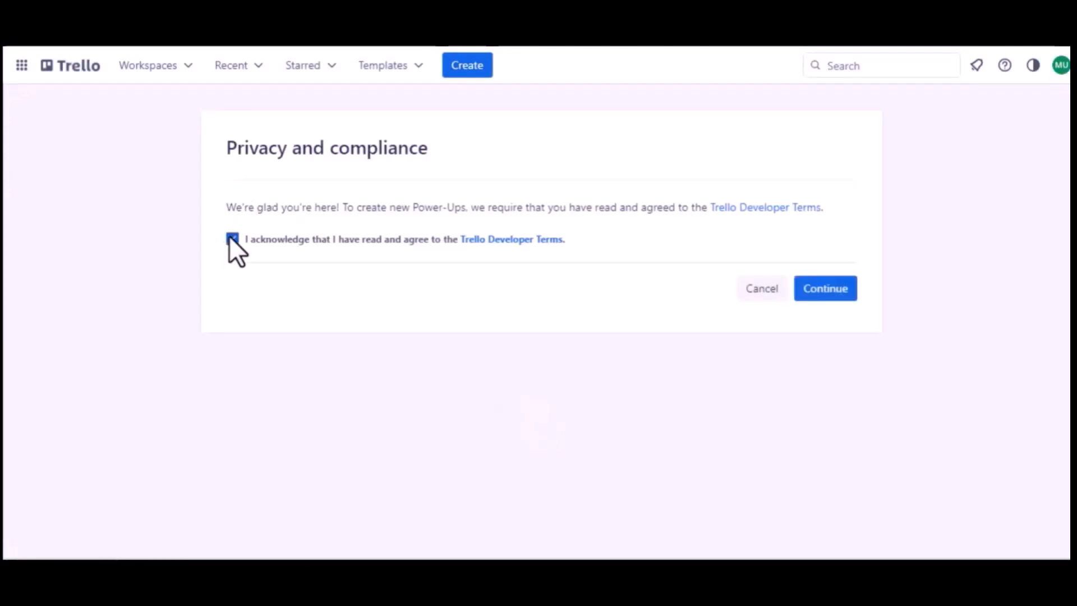
{"action": "left_click", "coordinate": [804, 288]}
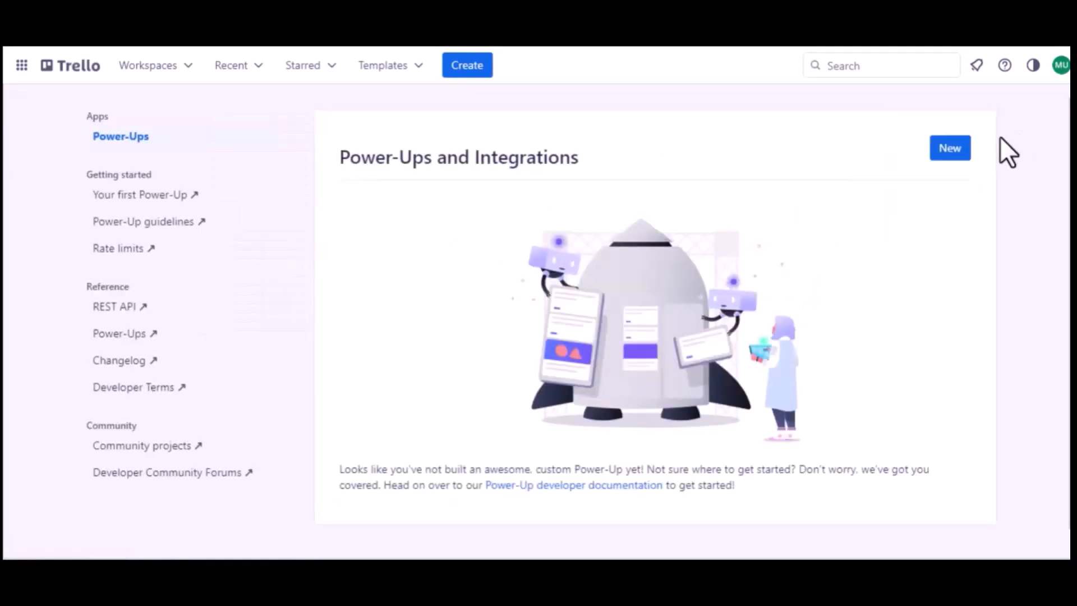
{"action": "left_click", "coordinate": [949, 149]}
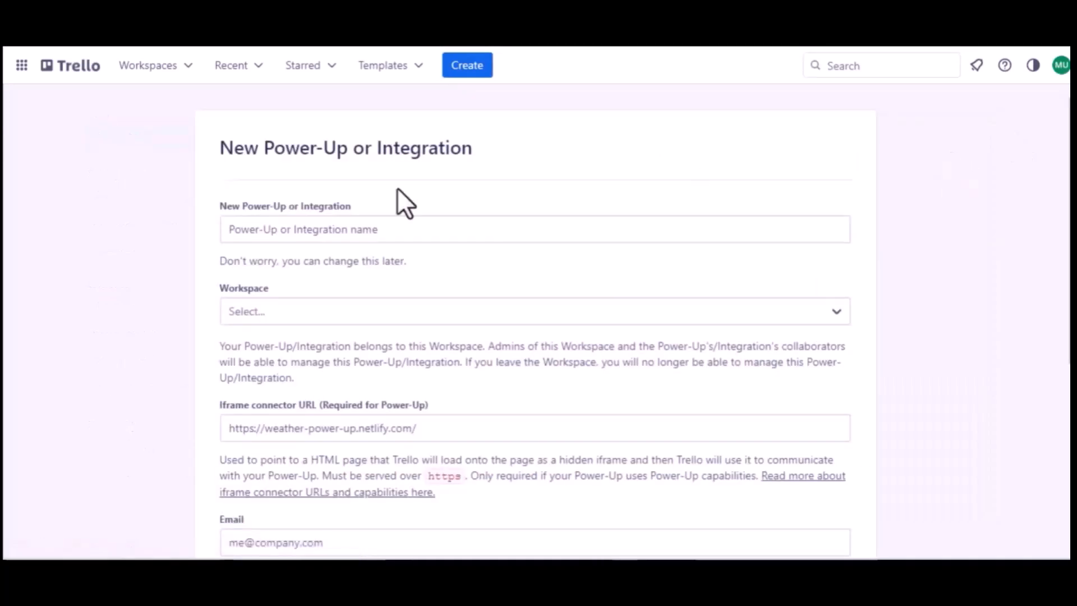
Name the Power-Up 'Jet Form Builder' and assign it to Trello Workspace.
{"action": "left_click", "coordinate": [339, 230]}
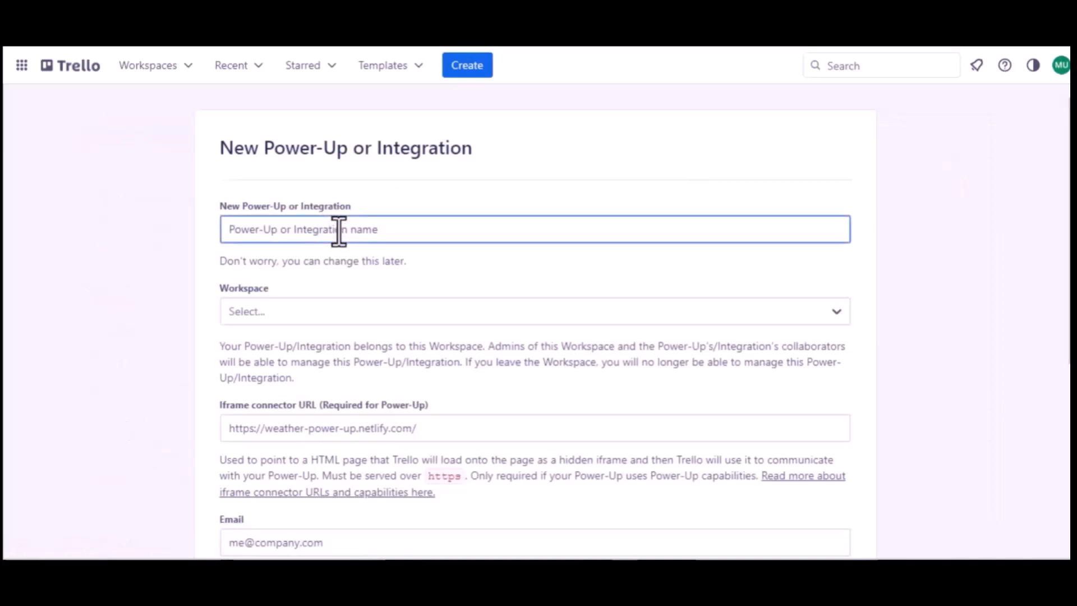
{"action": "type", "text": "Jet Form "}
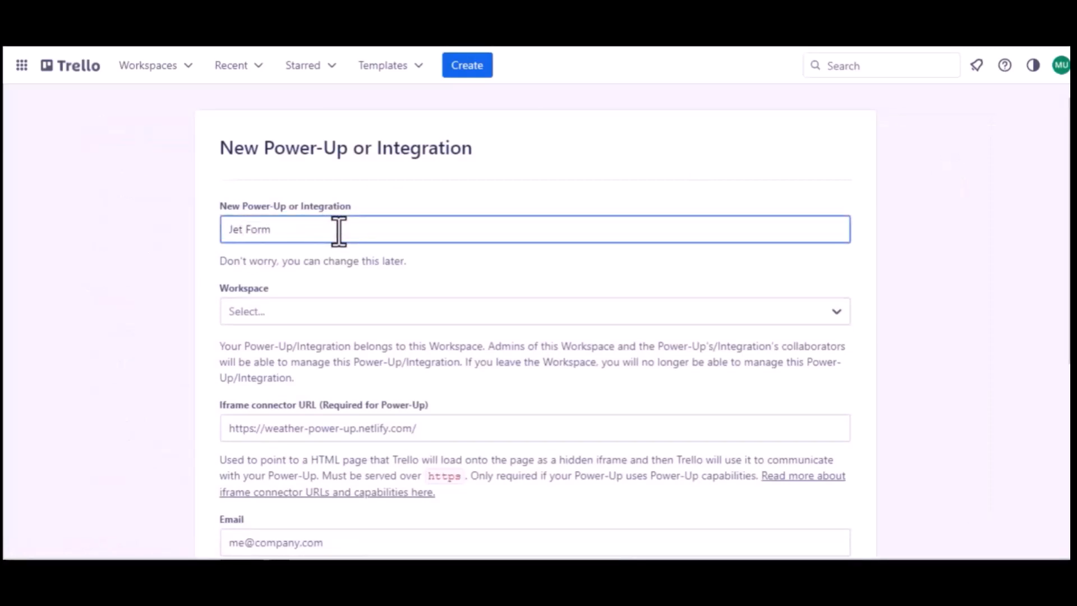
{"action": "type", "text": "Buider"}
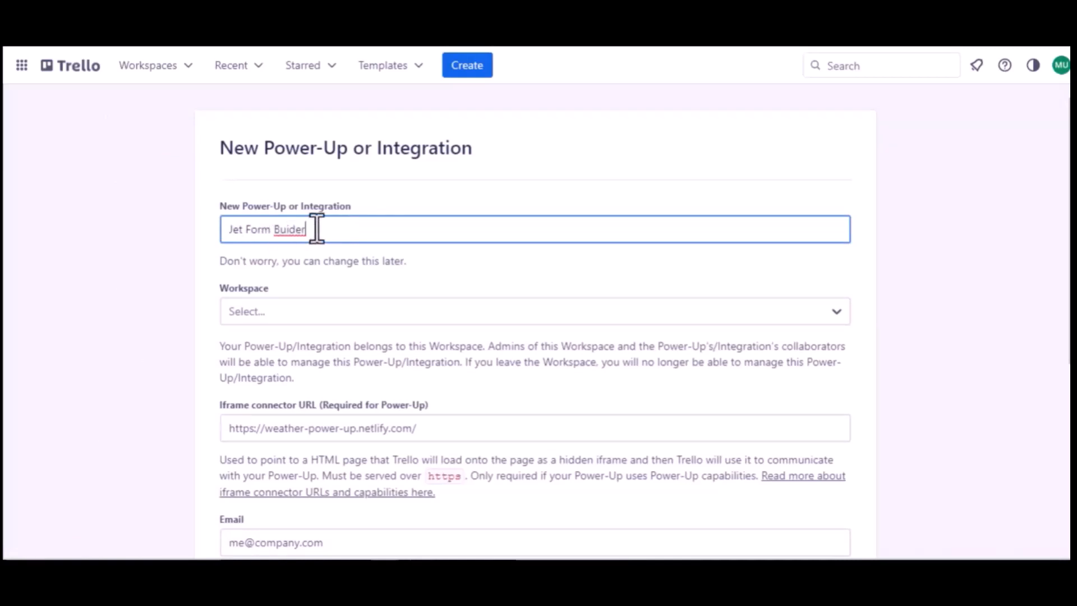
{"action": "left_click", "coordinate": [289, 231]}
{"action": "type", "text": "l"}
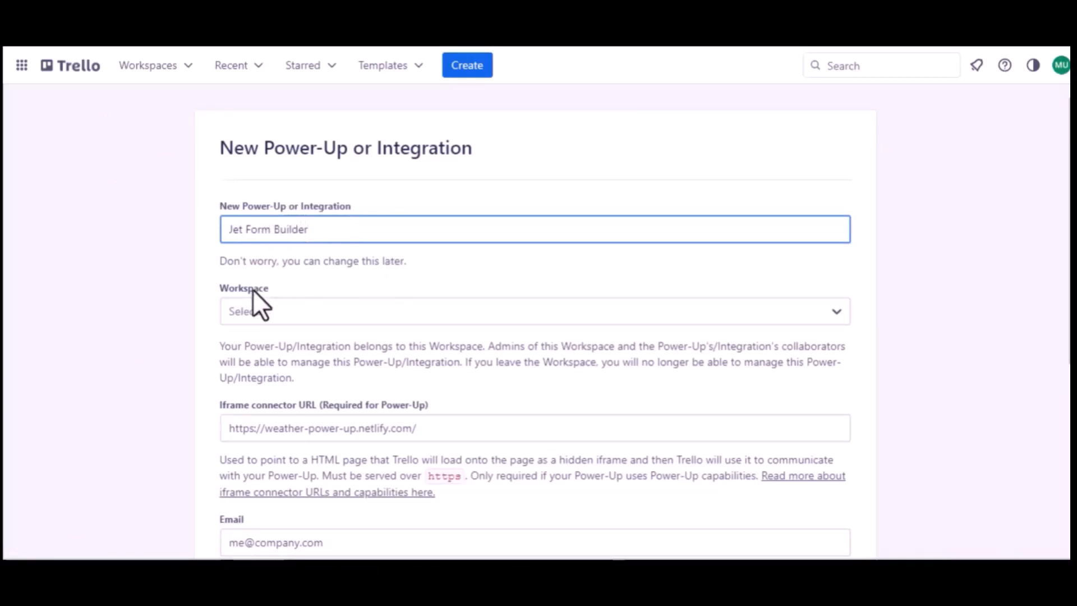
{"action": "left_click", "coordinate": [257, 310]}
{"action": "left_click", "coordinate": [277, 370]}
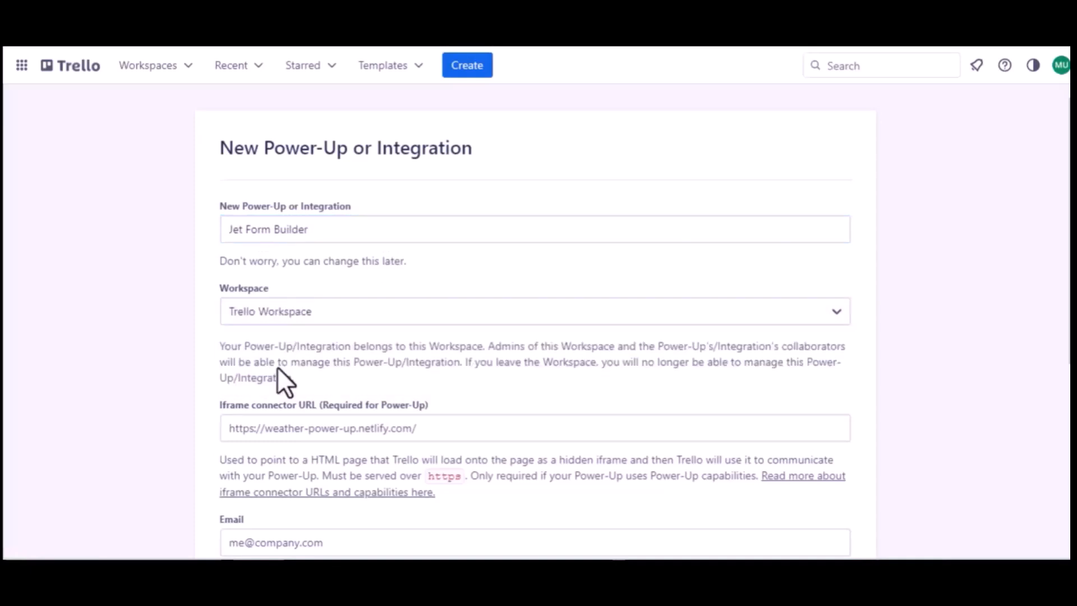
Use the support e-mail for both contact fields, set author 'Bit Apps', and create the Power-Up.
{"action": "scroll", "coordinate": [277, 376], "scroll_direction": "down", "scroll_amount": 2}
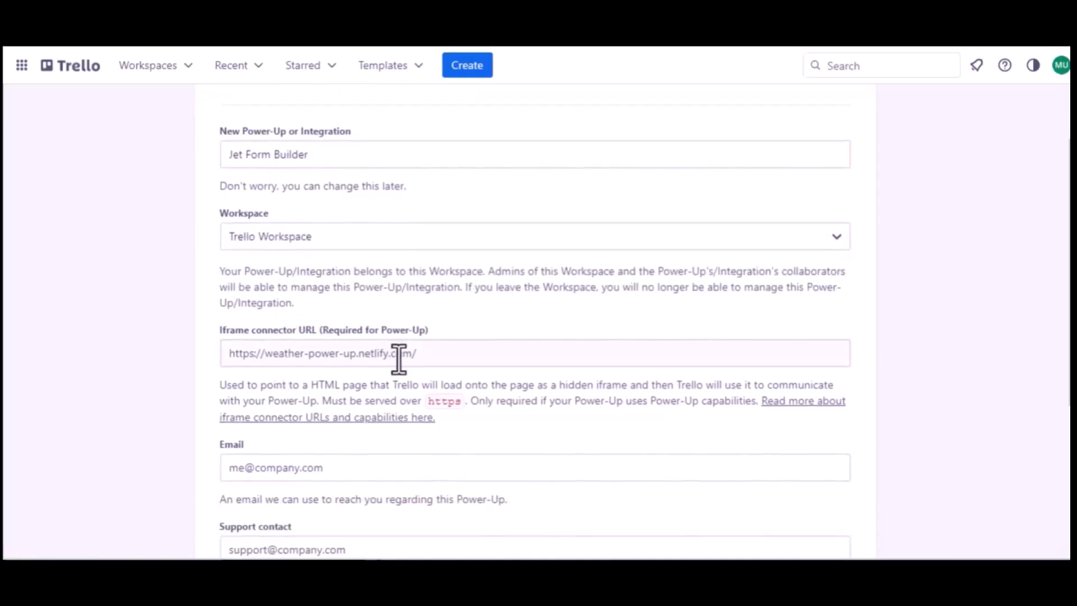
{"action": "scroll", "coordinate": [392, 361], "scroll_direction": "down", "scroll_amount": 3}
{"action": "left_click", "coordinate": [301, 347]}
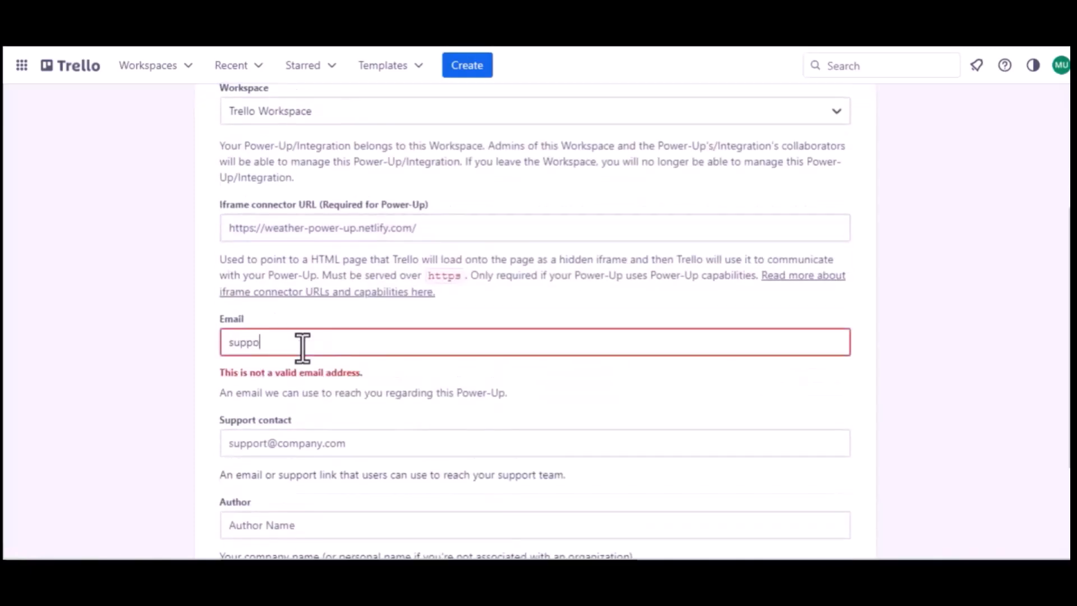
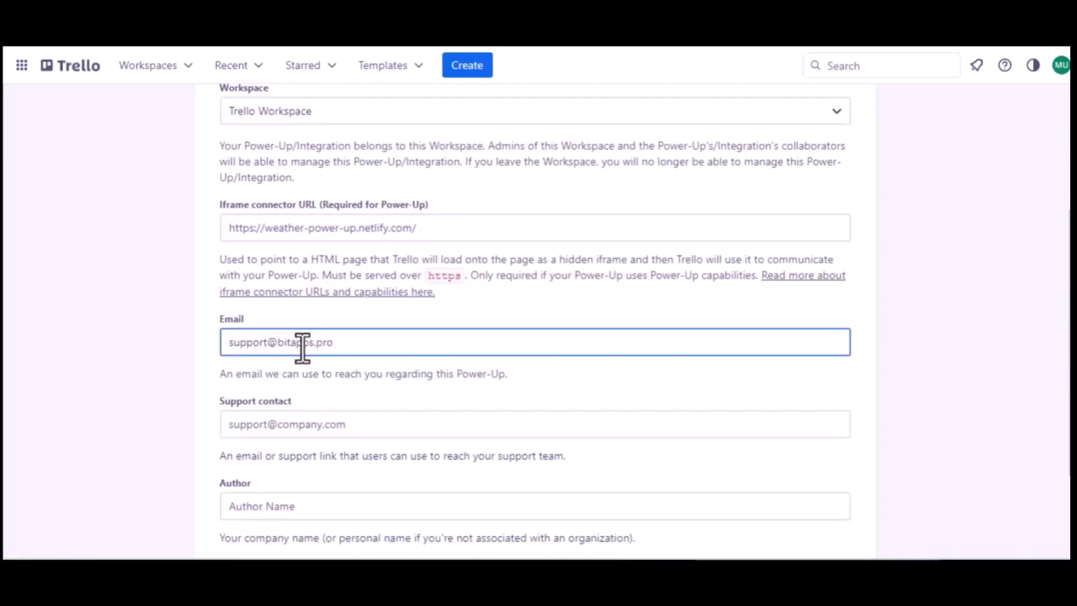
{"action": "key", "text": "ctrl+a"}
{"action": "key", "text": "ctrl+c"}
{"action": "left_click", "coordinate": [298, 425]}
{"action": "key", "text": "ctrl+v"}
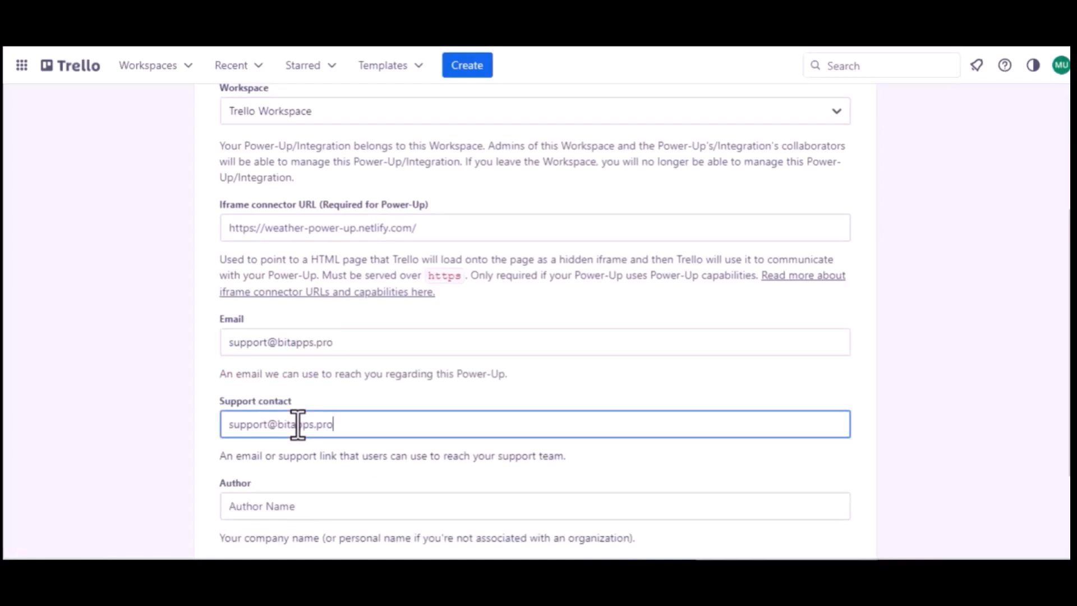
{"action": "scroll", "coordinate": [298, 425], "scroll_direction": "down", "scroll_amount": 2}
{"action": "left_click", "coordinate": [243, 386]}
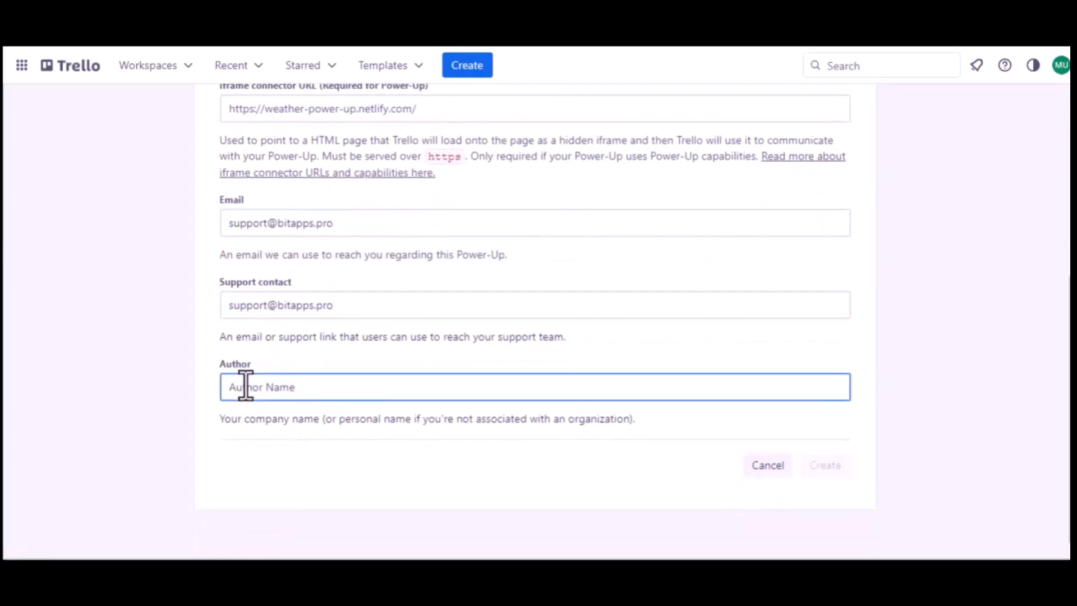
{"action": "type", "text": "Bit Apps"}
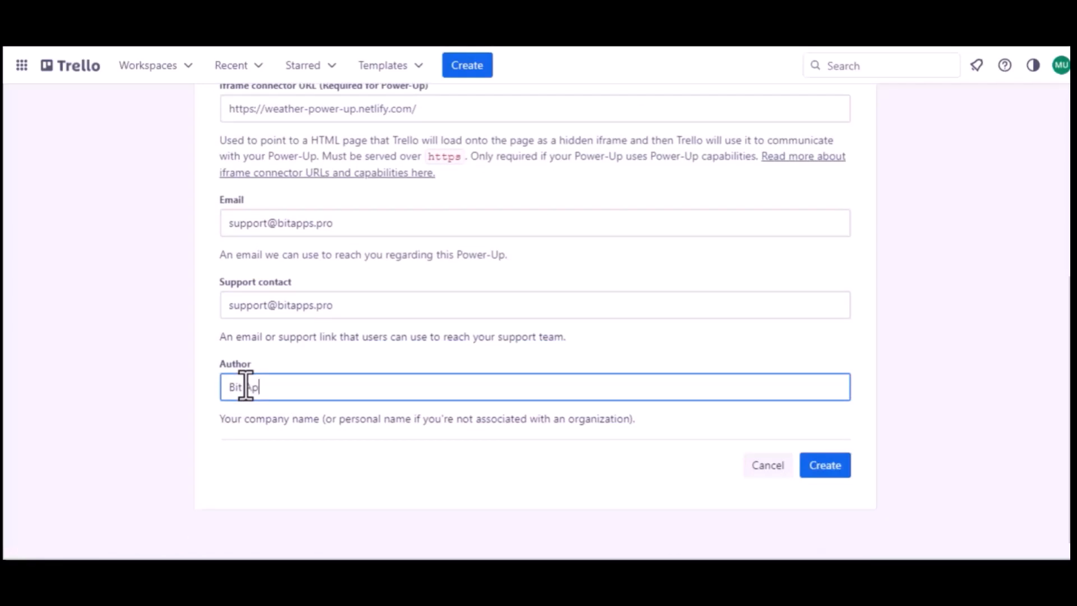
{"action": "left_click", "coordinate": [825, 468]}
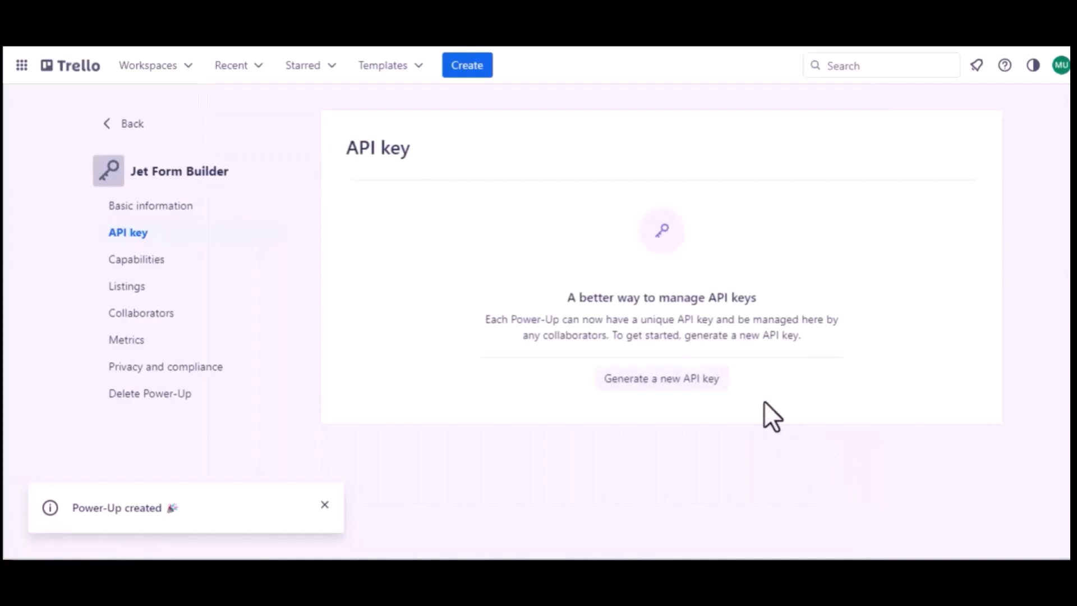
Generate the API key and add the Bit Integrations redirect URL as an allowed origin.
{"action": "left_click", "coordinate": [653, 379]}
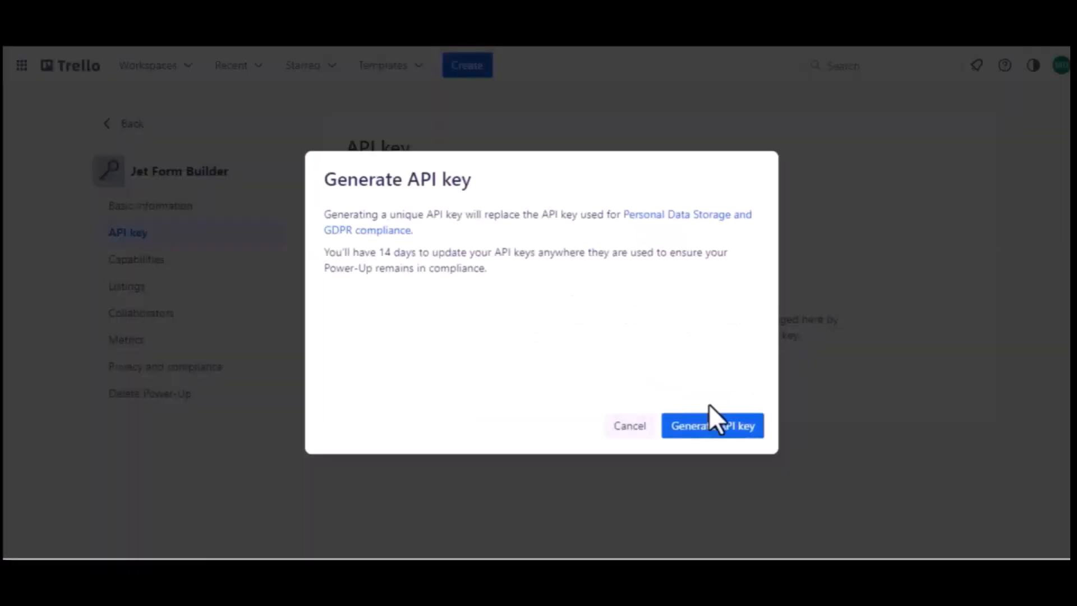
{"action": "left_click", "coordinate": [709, 426]}
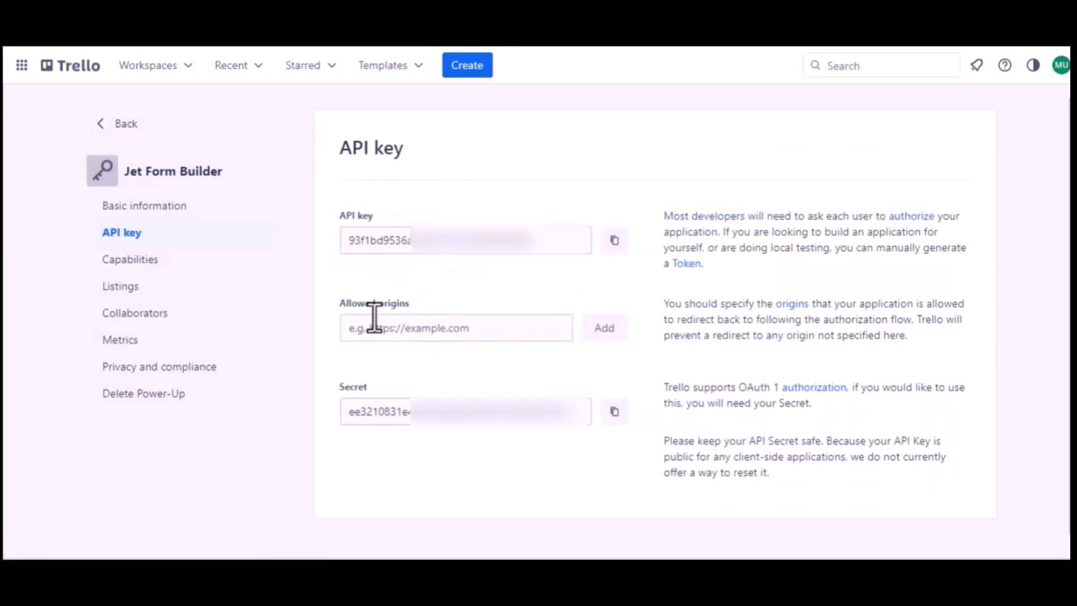
{"action": "left_click", "coordinate": [204, 17]}
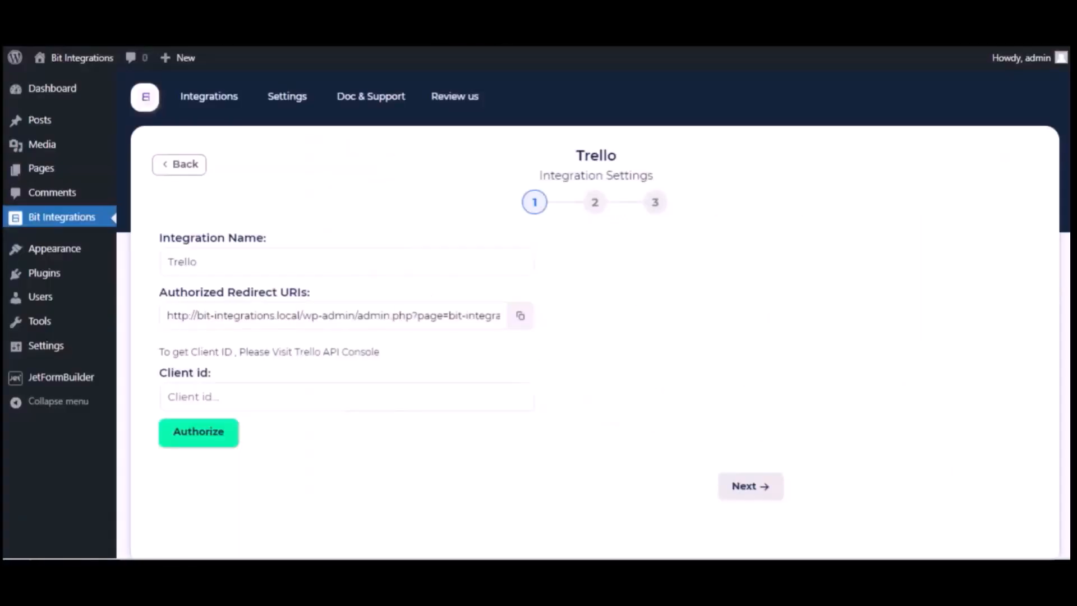
{"action": "left_click", "coordinate": [520, 316]}
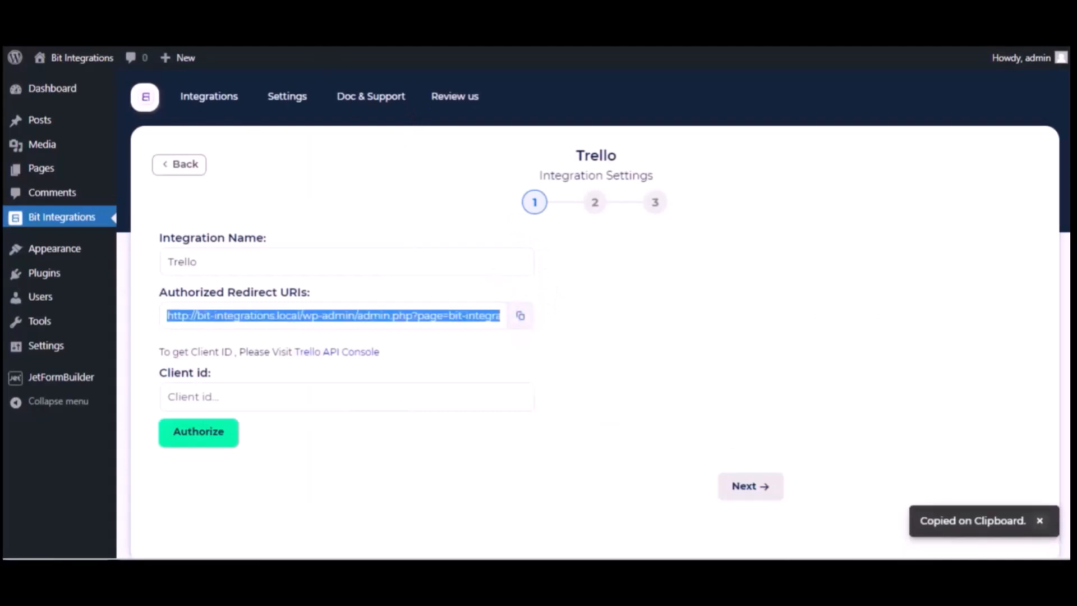
{"action": "left_click", "coordinate": [299, 23]}
{"action": "left_click", "coordinate": [397, 336]}
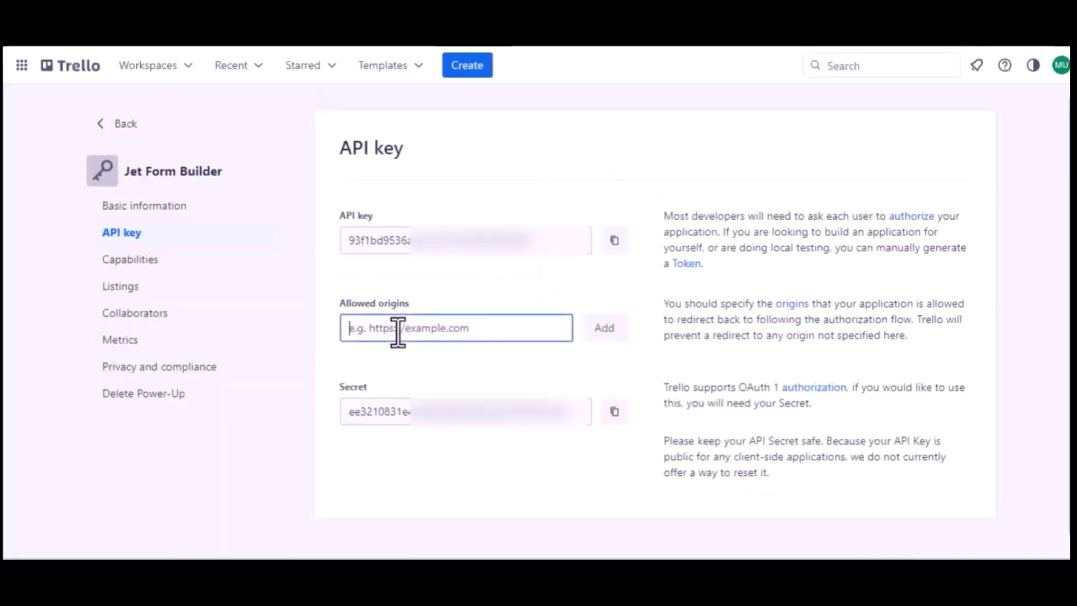
{"action": "key", "text": "ctrl+v"}
{"action": "left_click", "coordinate": [603, 344]}
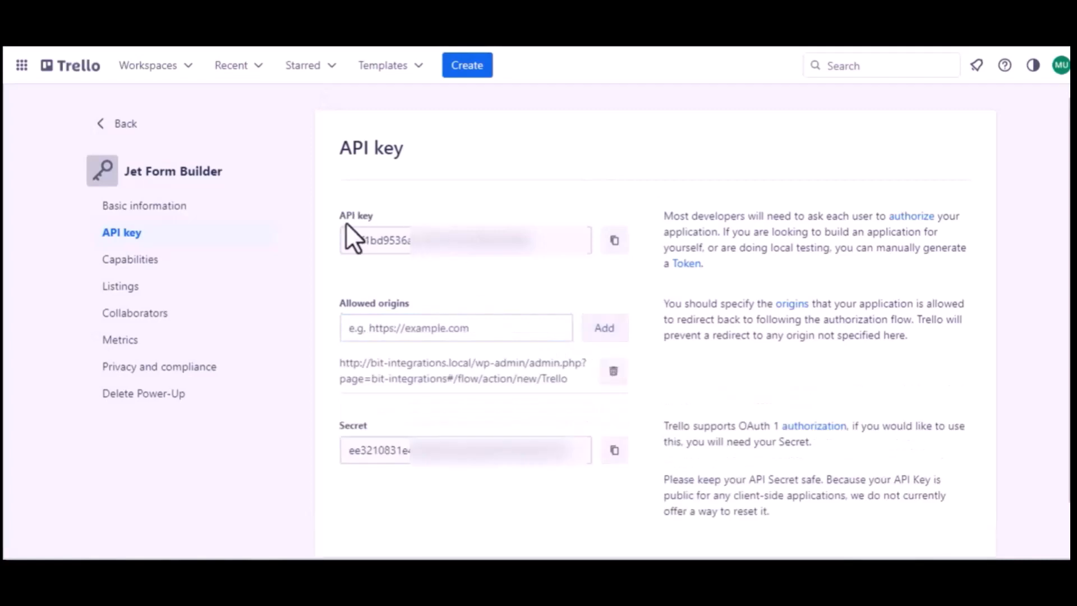
Paste the Trello API key as the Client id, authorize, and allow access in Trello.
{"action": "left_click", "coordinate": [614, 242]}
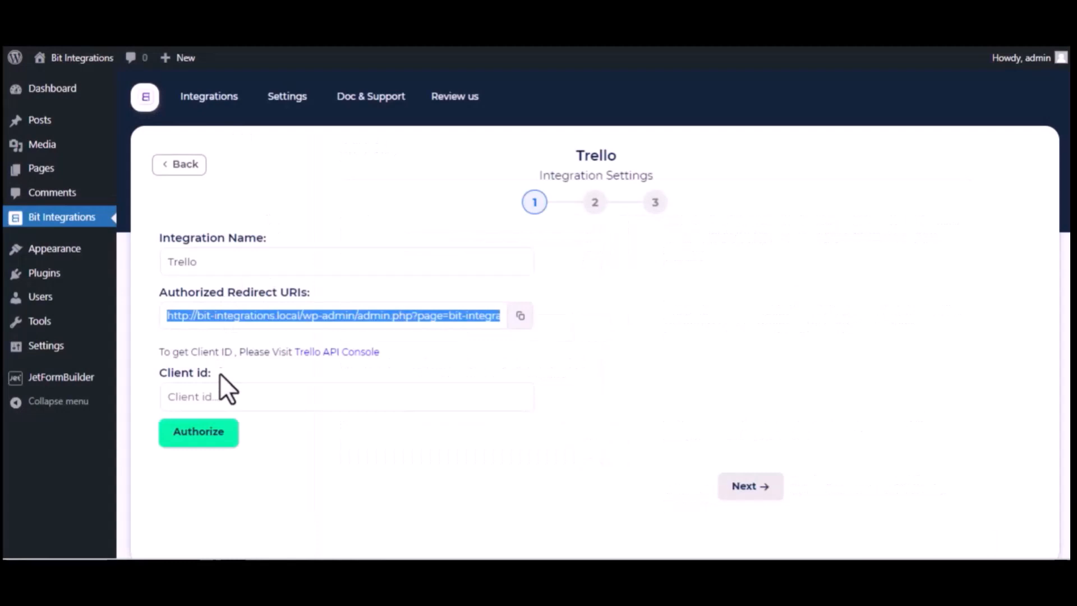
{"action": "left_click", "coordinate": [227, 388]}
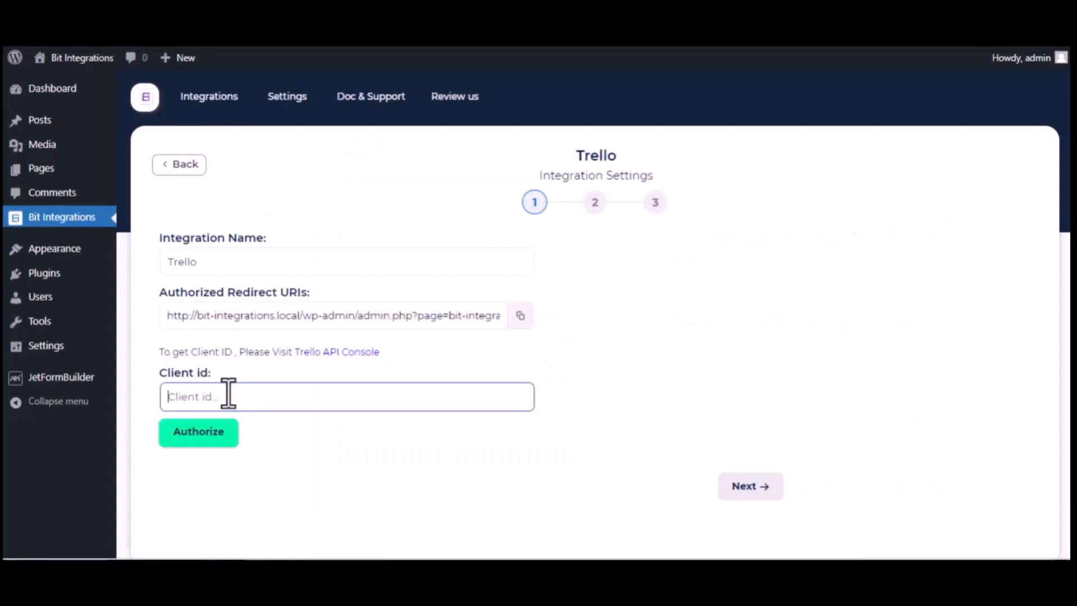
{"action": "key", "text": "ctrl+v"}
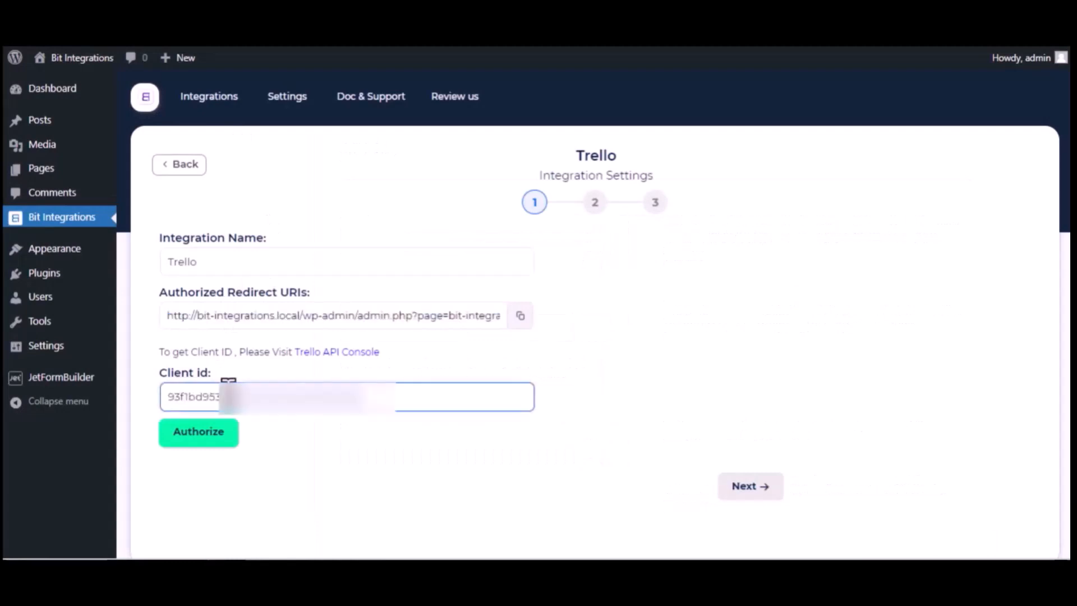
{"action": "left_click", "coordinate": [212, 435]}
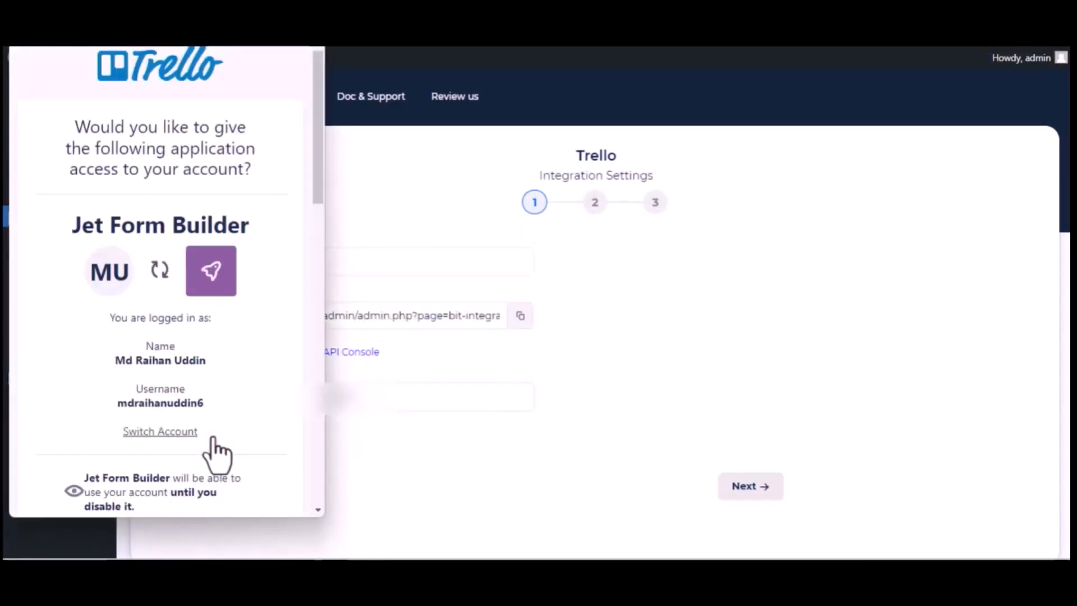
{"action": "scroll", "coordinate": [216, 454], "scroll_direction": "down", "scroll_amount": 15}
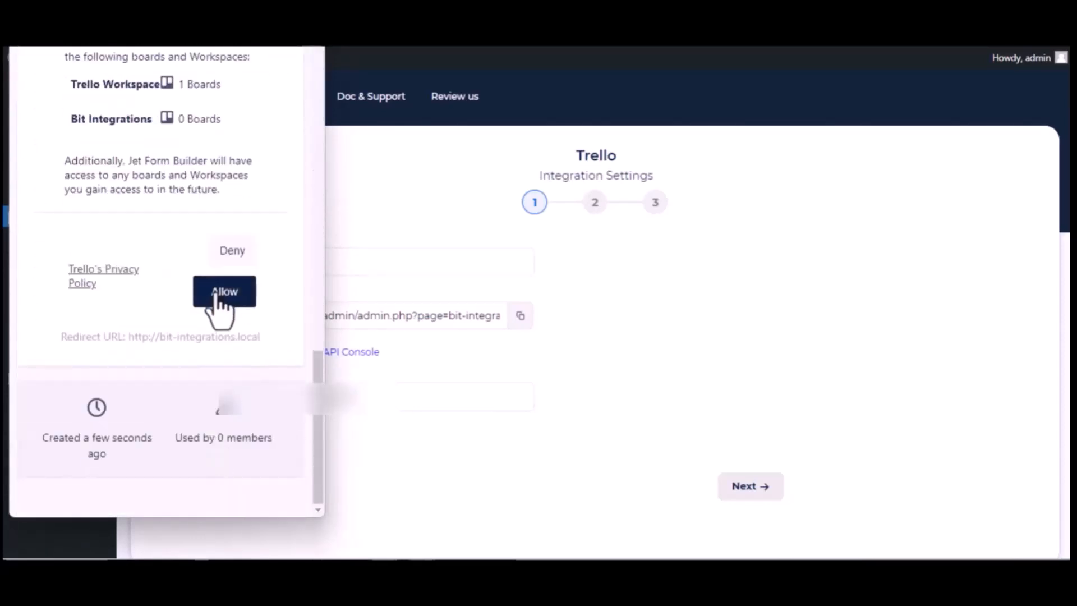
{"action": "left_click", "coordinate": [215, 298]}
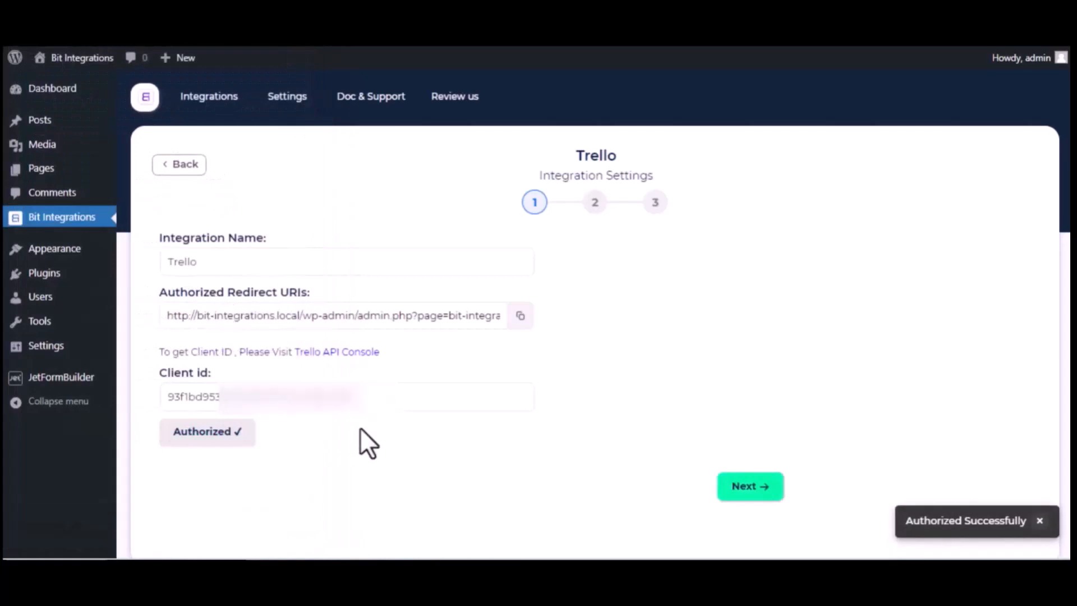
{"action": "left_click", "coordinate": [411, 403]}
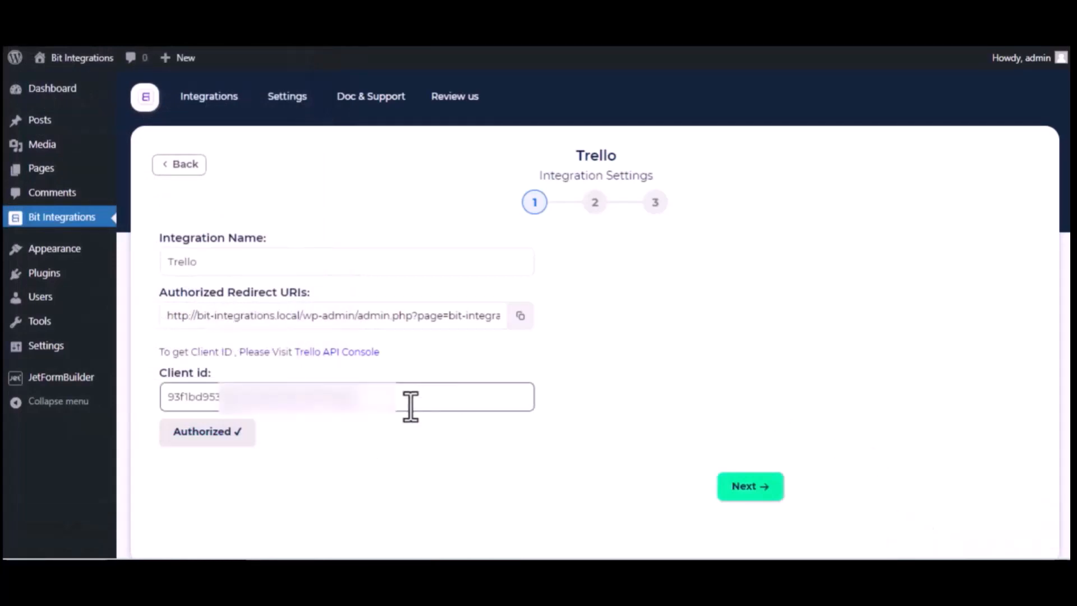
{"action": "scroll", "coordinate": [388, 420], "scroll_direction": "down", "scroll_amount": 1}
{"action": "scroll", "coordinate": [388, 420], "scroll_direction": "down", "scroll_amount": 2}
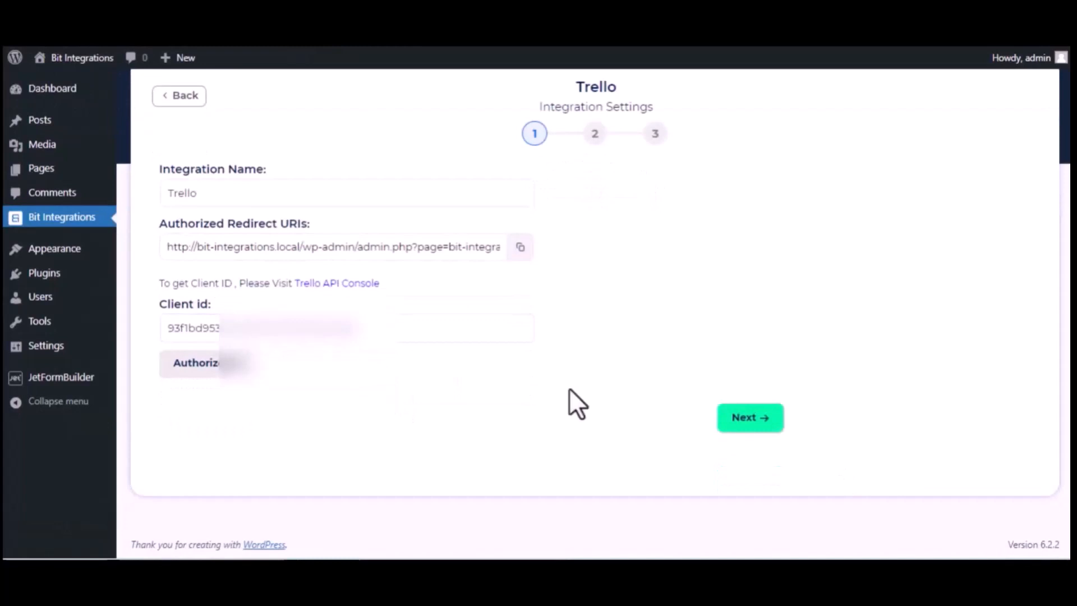
Select the Bit Integrations board and its To Do list for new cards.
{"action": "left_click", "coordinate": [755, 420]}
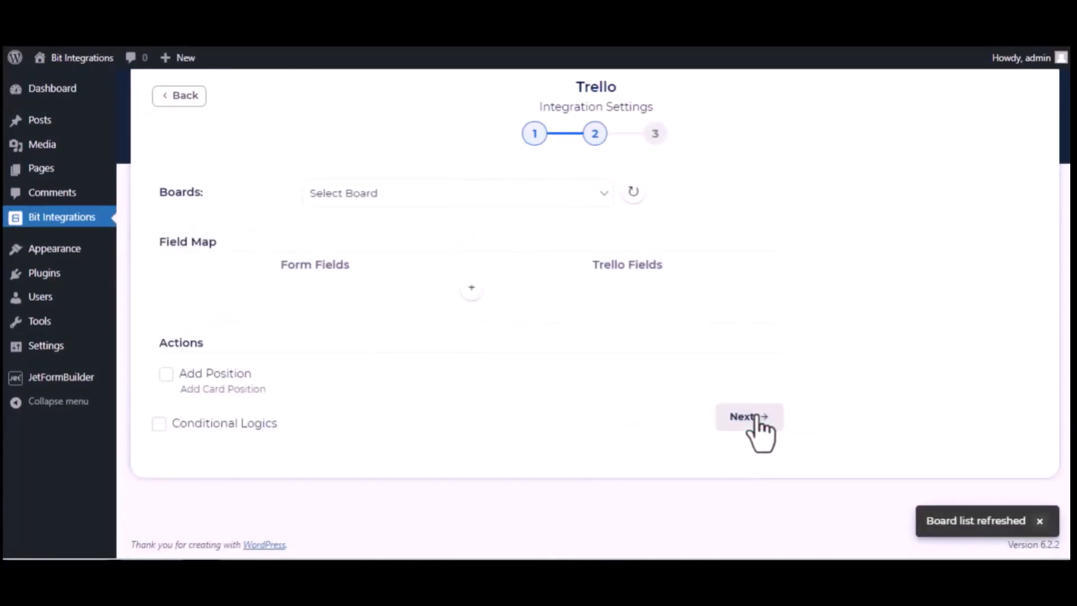
{"action": "left_click", "coordinate": [400, 191]}
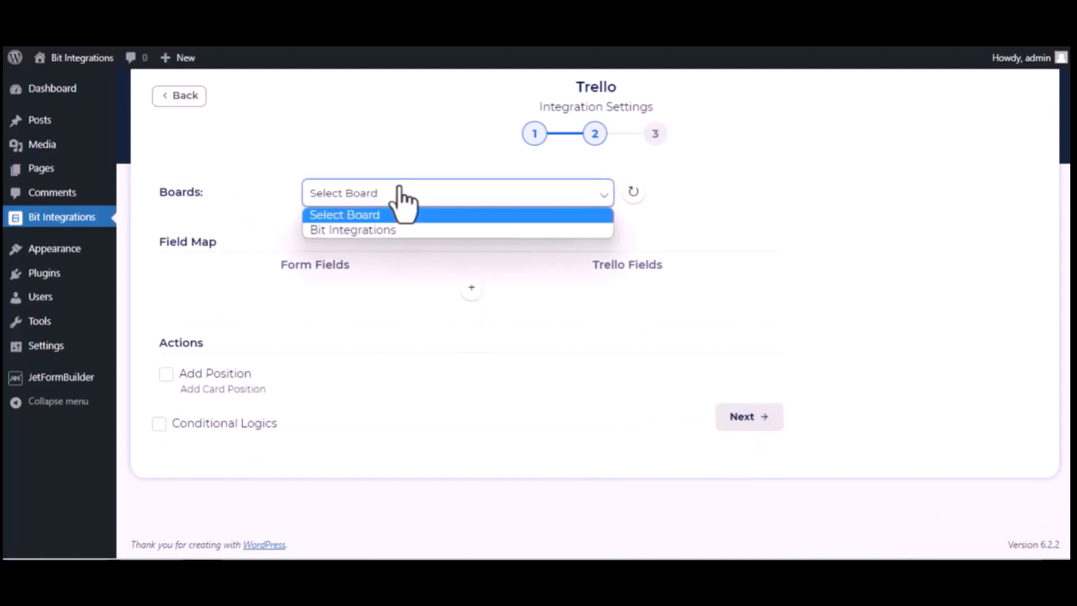
{"action": "left_click", "coordinate": [395, 230]}
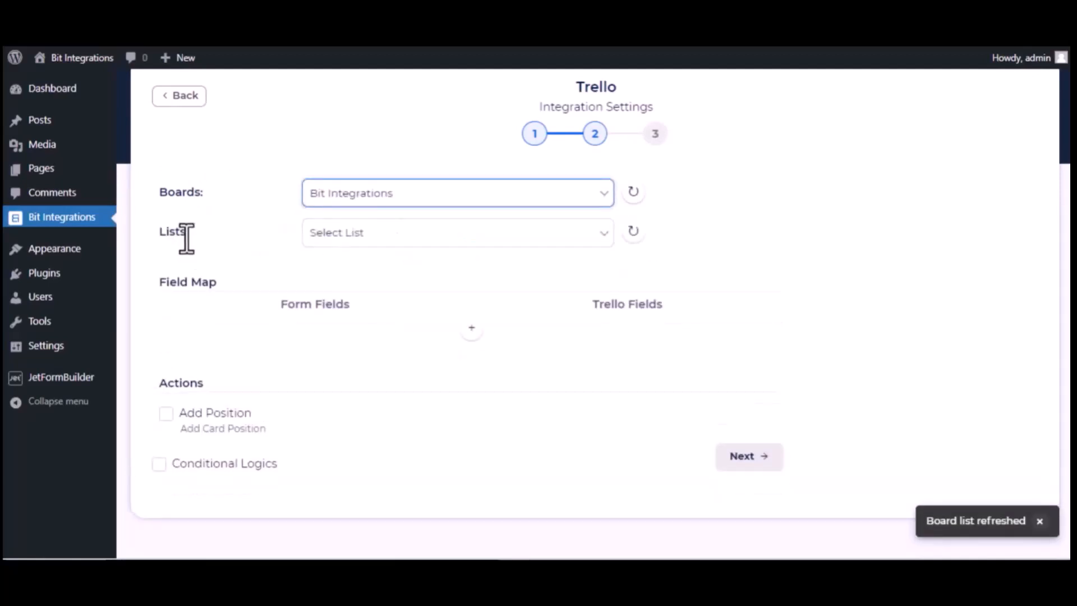
{"action": "left_click", "coordinate": [353, 236]}
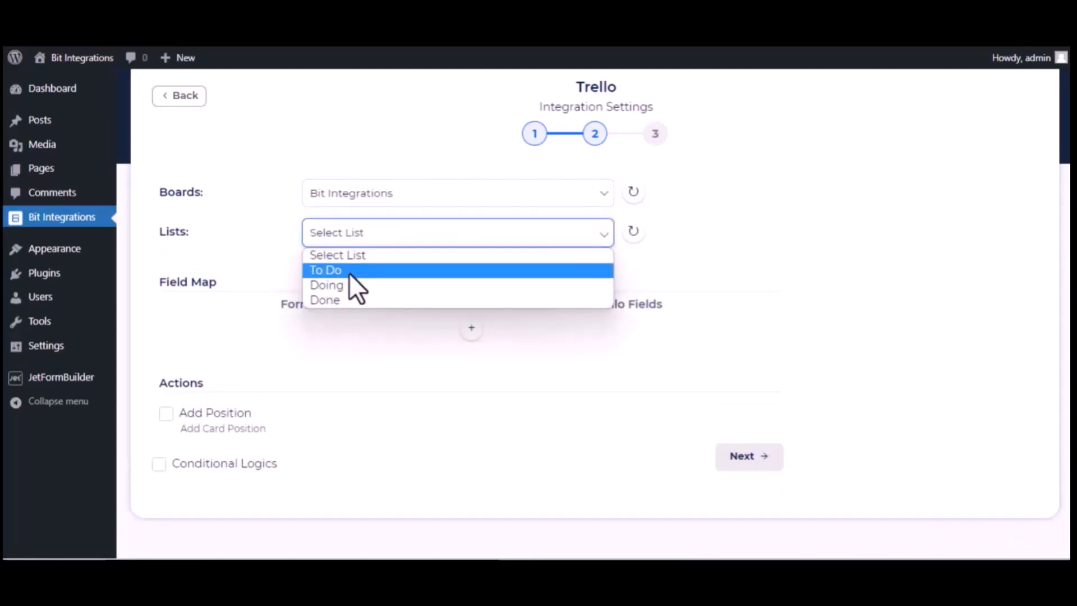
{"action": "left_click", "coordinate": [349, 272]}
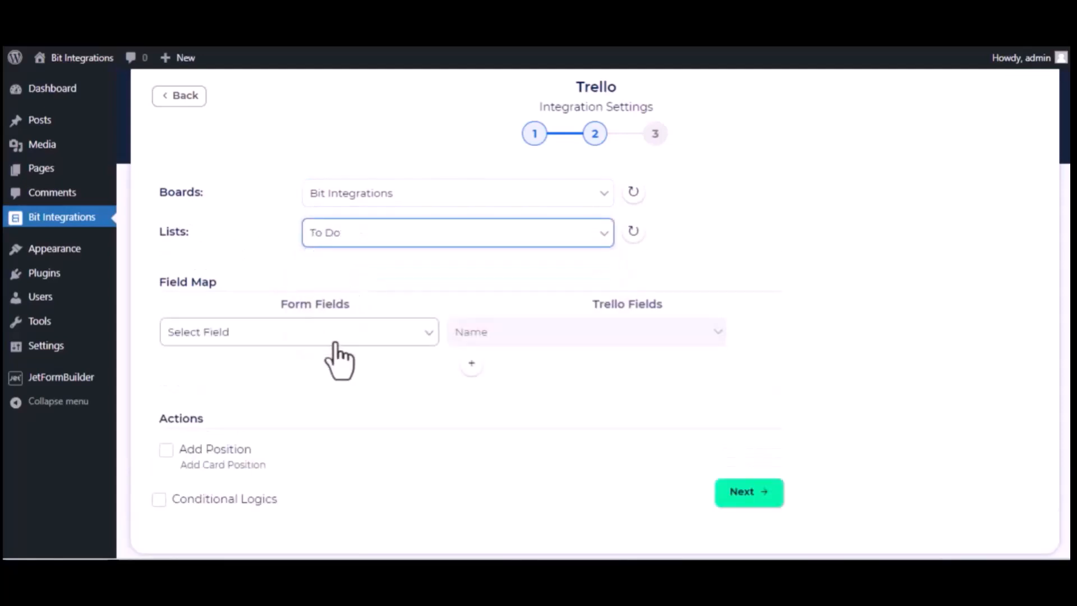
Map the form's name field to Name and description field to Description.
{"action": "left_click", "coordinate": [365, 338]}
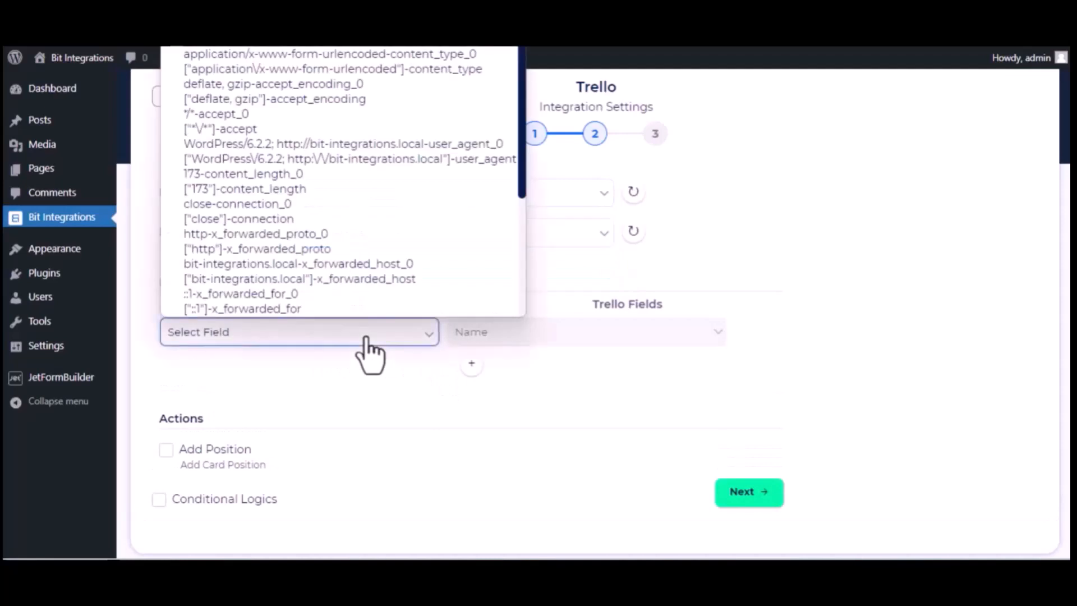
{"action": "scroll", "coordinate": [338, 250], "scroll_direction": "down", "scroll_amount": 6}
{"action": "left_click", "coordinate": [298, 237]}
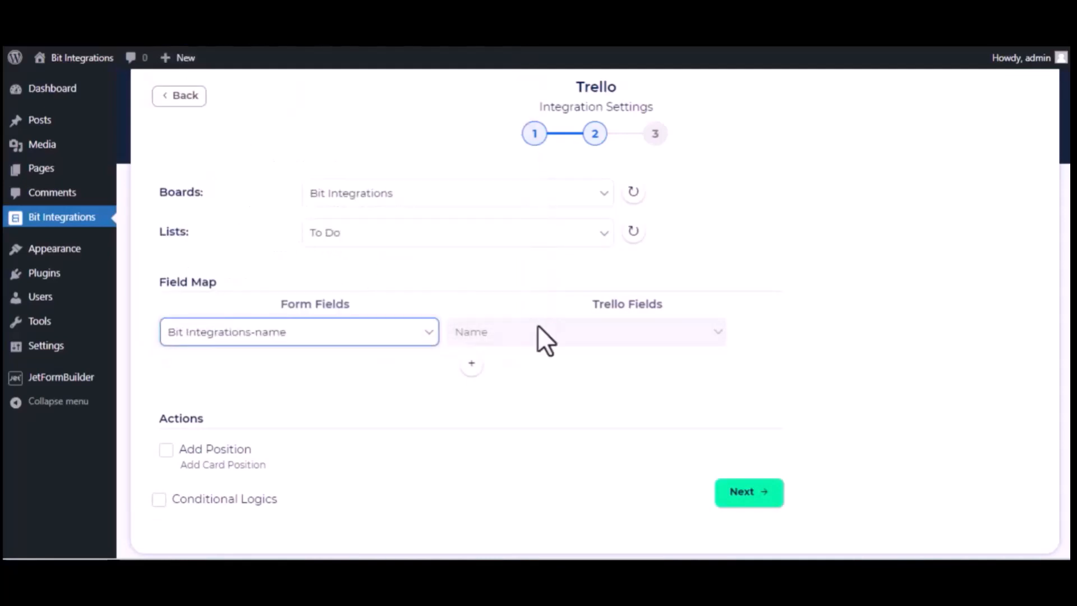
{"action": "left_click", "coordinate": [464, 365]}
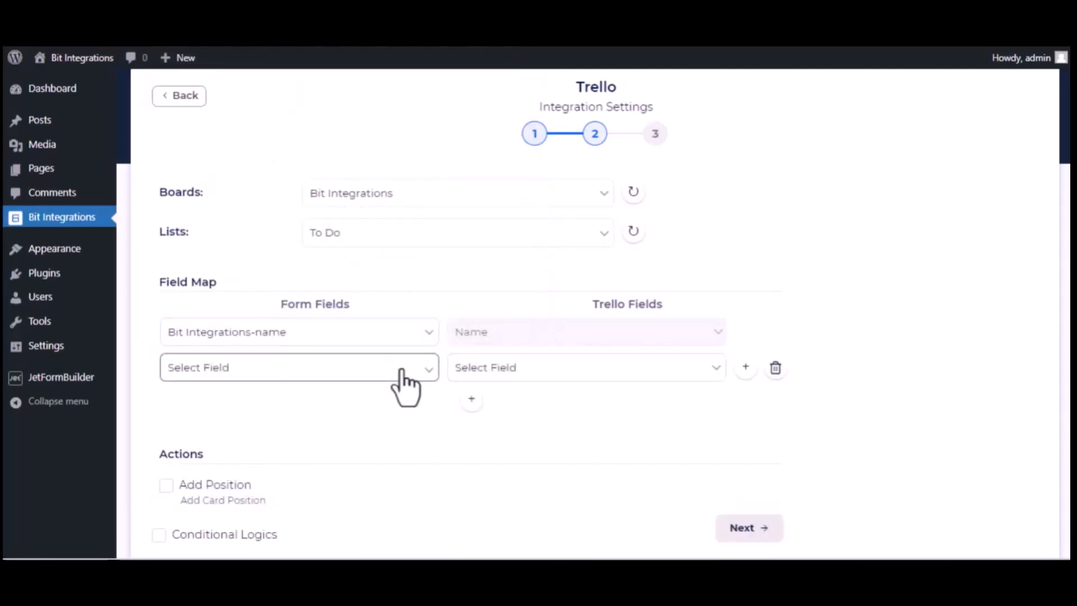
{"action": "left_click", "coordinate": [397, 367]}
{"action": "scroll", "coordinate": [361, 284], "scroll_direction": "down", "scroll_amount": 5}
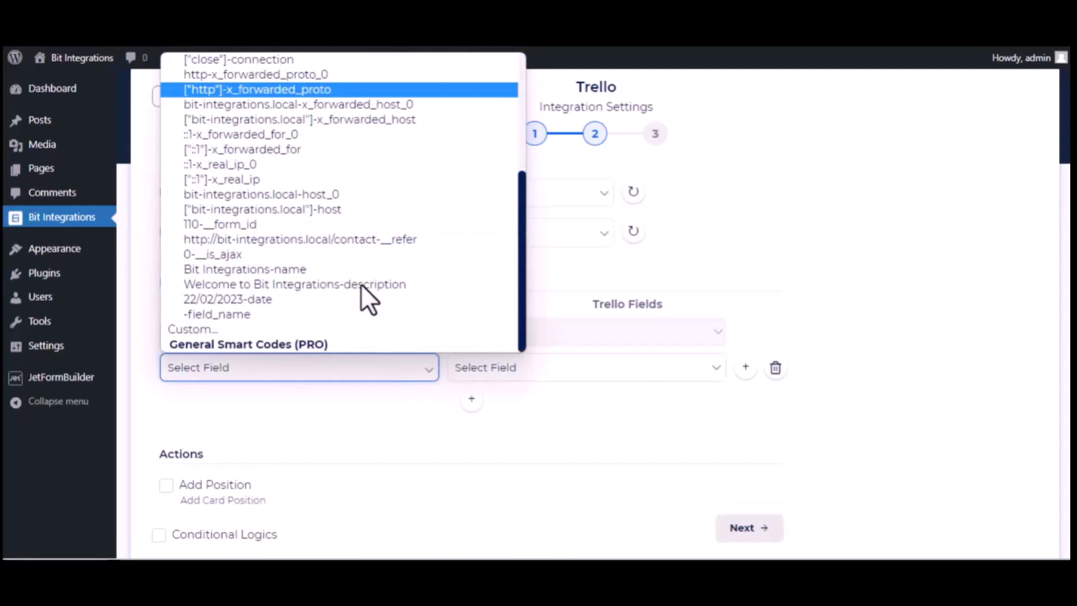
{"action": "left_click", "coordinate": [302, 287]}
{"action": "left_click", "coordinate": [583, 374]}
{"action": "left_click", "coordinate": [560, 404]}
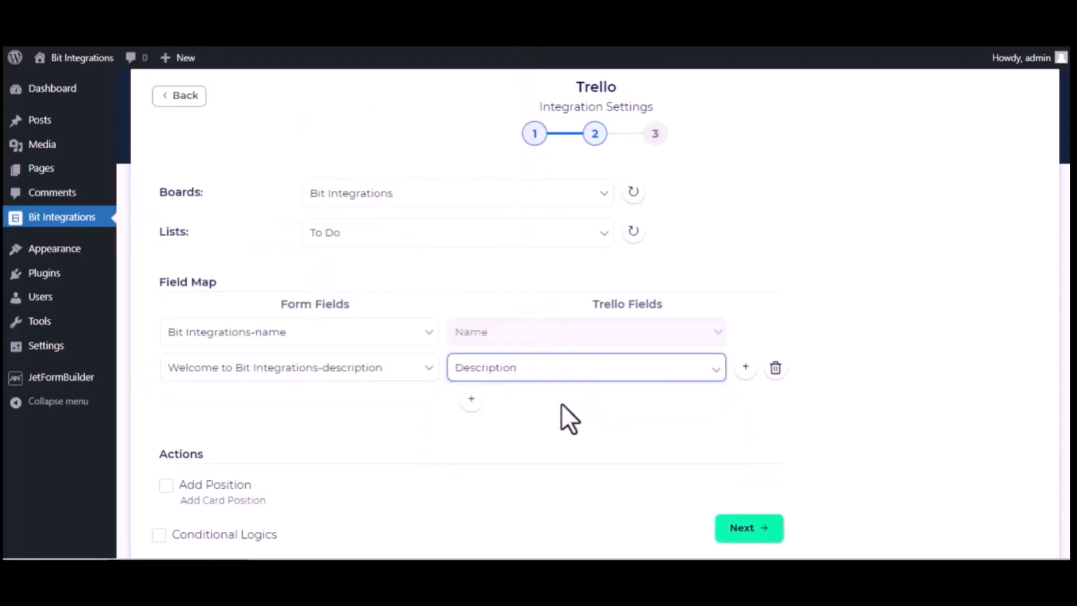
Map the date field to Trello's Date, then finish and save the integration.
{"action": "left_click", "coordinate": [470, 398]}
{"action": "left_click", "coordinate": [362, 399]}
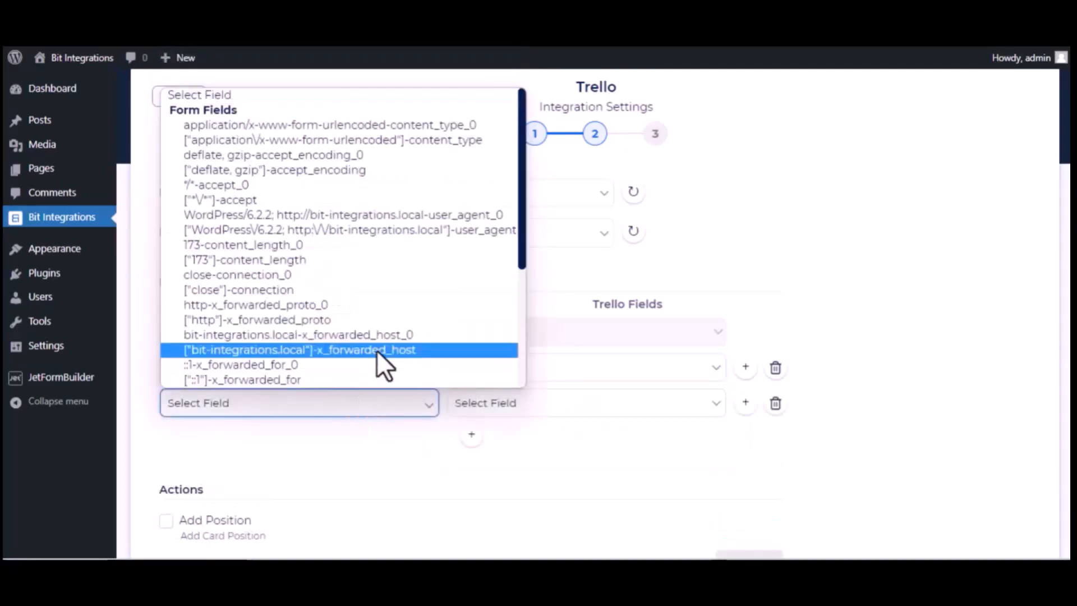
{"action": "scroll", "coordinate": [375, 350], "scroll_direction": "down", "scroll_amount": 5}
{"action": "left_click", "coordinate": [312, 335]}
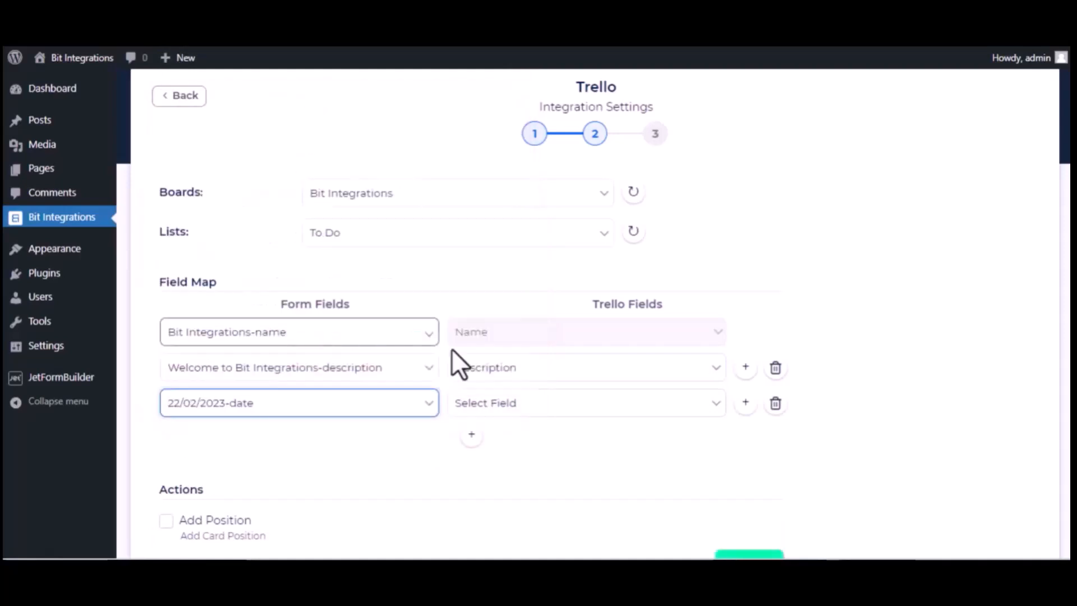
{"action": "left_click", "coordinate": [527, 404]}
{"action": "left_click", "coordinate": [499, 453]}
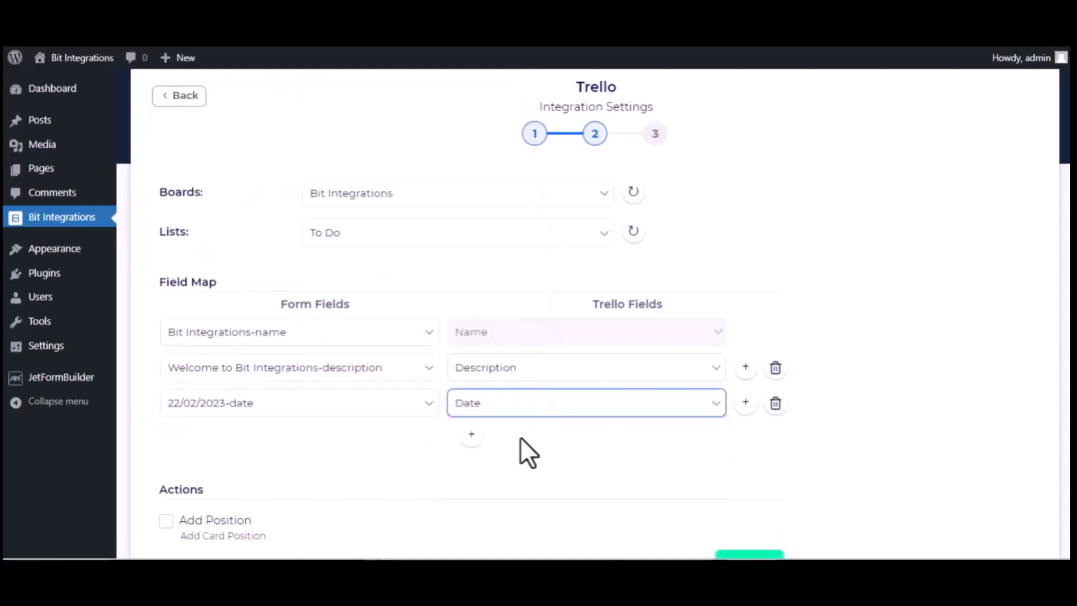
{"action": "scroll", "coordinate": [336, 488], "scroll_direction": "down", "scroll_amount": 3}
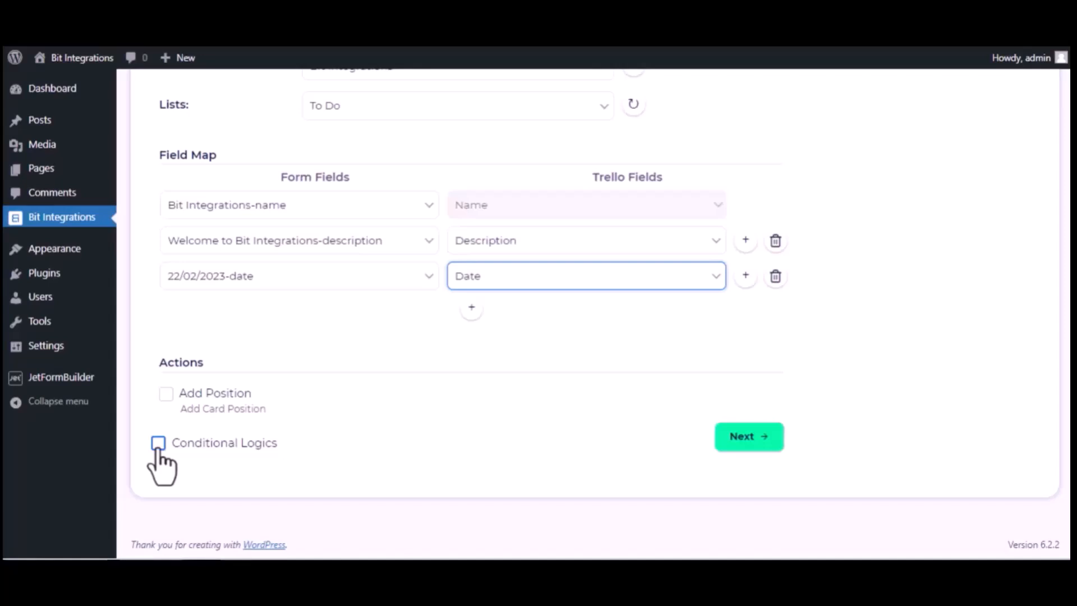
{"action": "left_click", "coordinate": [764, 437]}
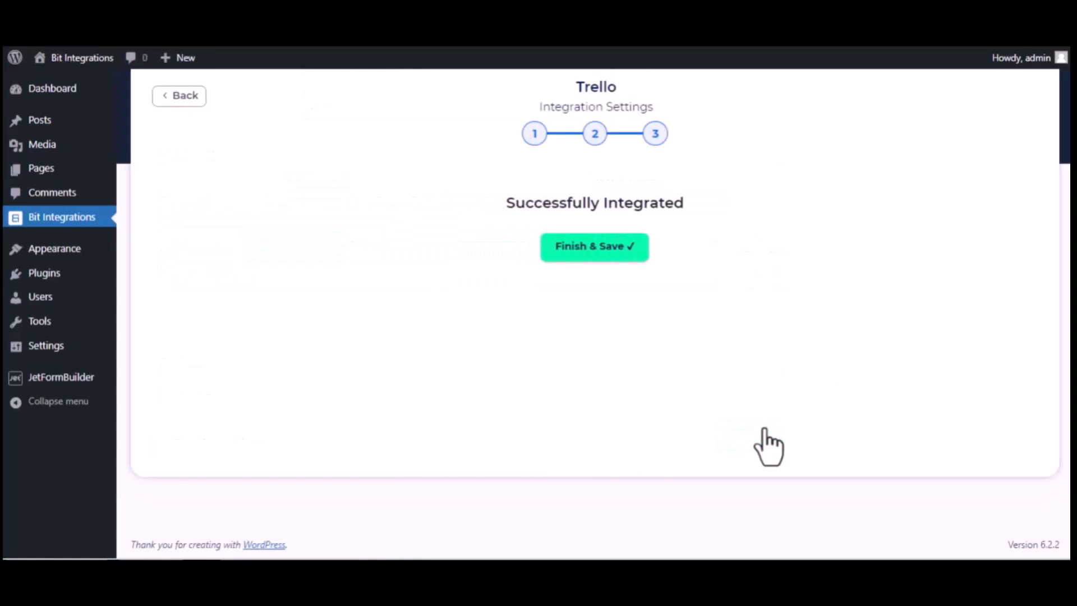
{"action": "left_click", "coordinate": [589, 247]}
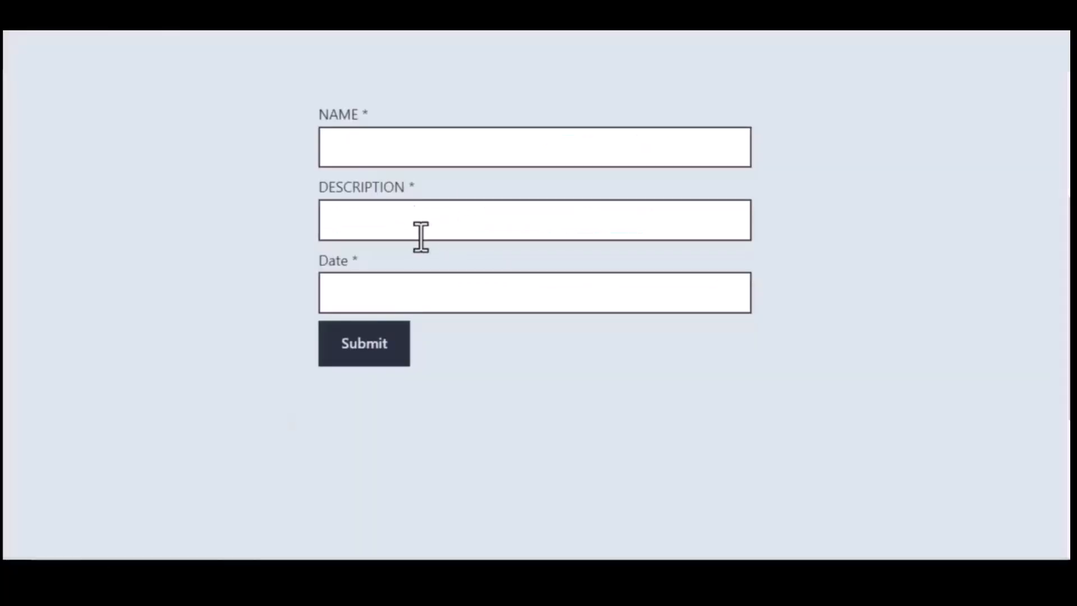
Submit name 'Bit Integrations', description 'Welcome to Bit Integrations Plugin' and date 09/22/2023.
{"action": "left_click", "coordinate": [403, 151]}
{"action": "type", "text": "Bit In"}
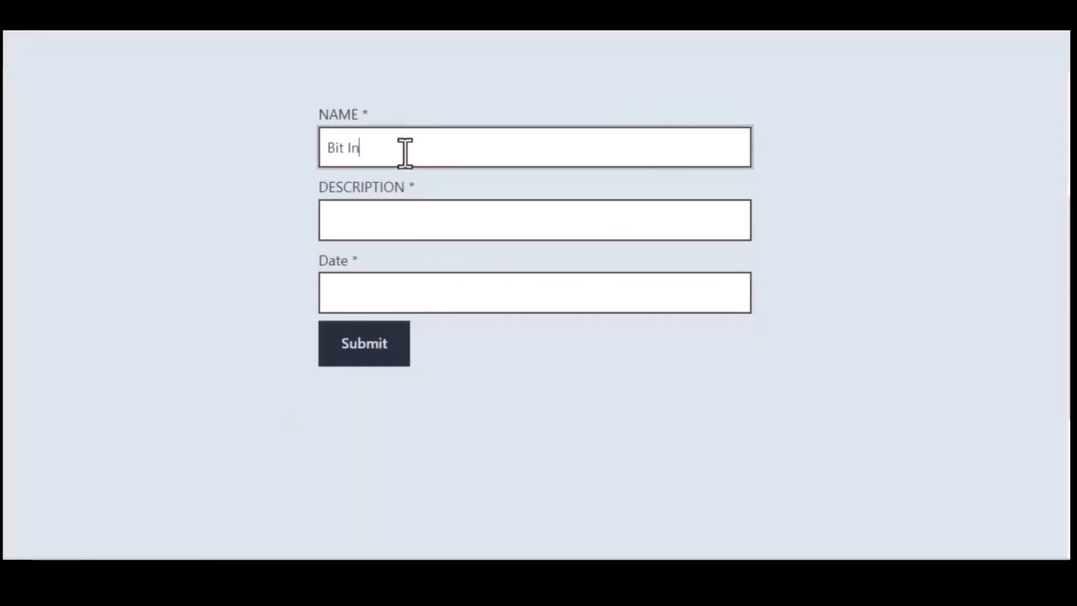
{"action": "type", "text": "tegrations"}
{"action": "left_click", "coordinate": [420, 213]}
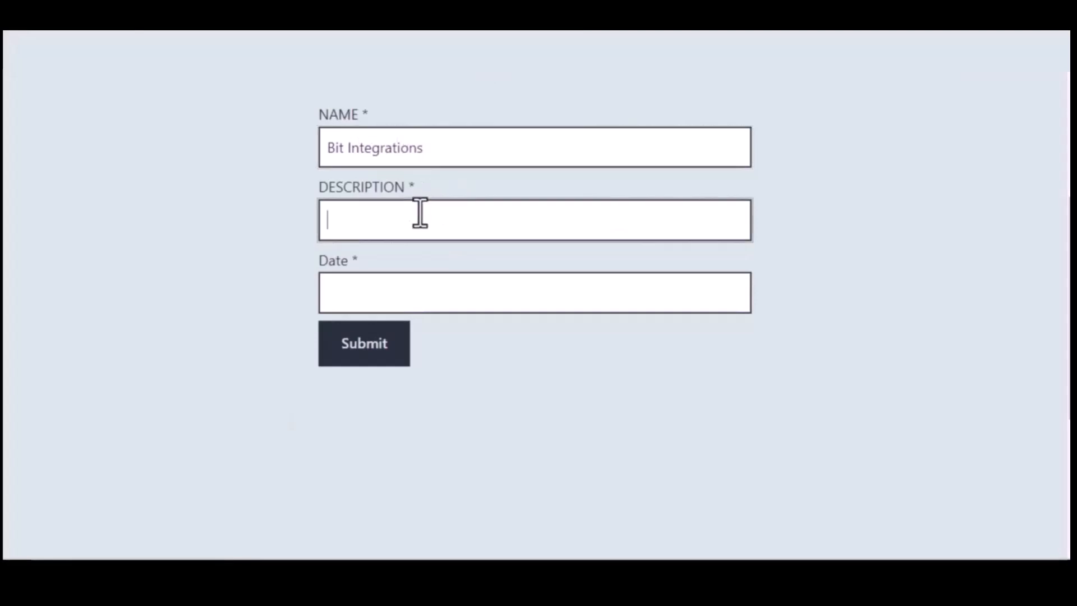
{"action": "type", "text": "Welcome to Bit Integrations "}
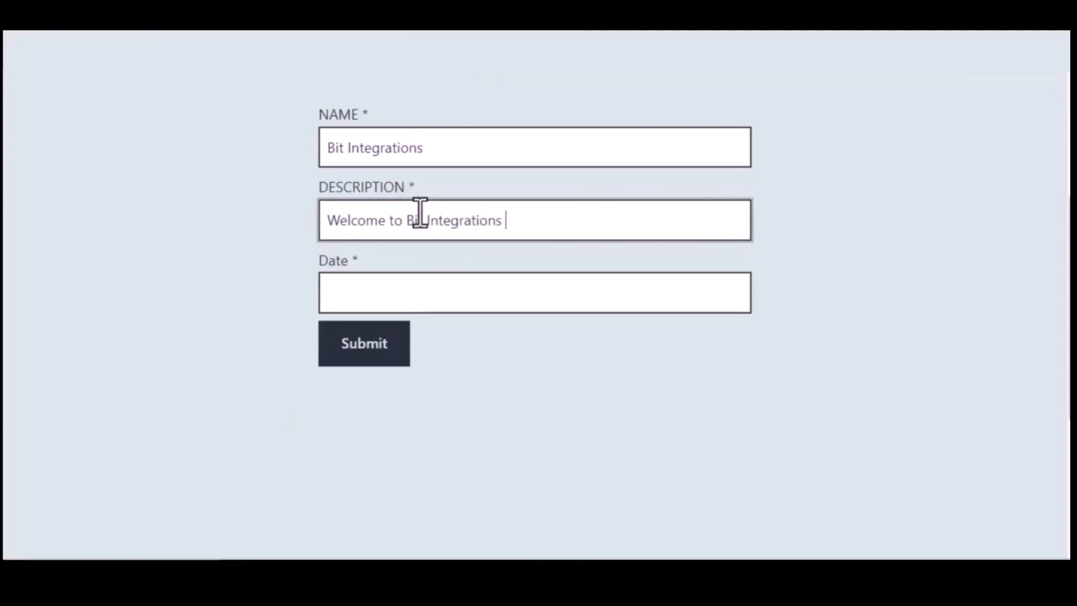
{"action": "type", "text": "Plugin"}
{"action": "left_click", "coordinate": [441, 291]}
{"action": "type", "text": "09"}
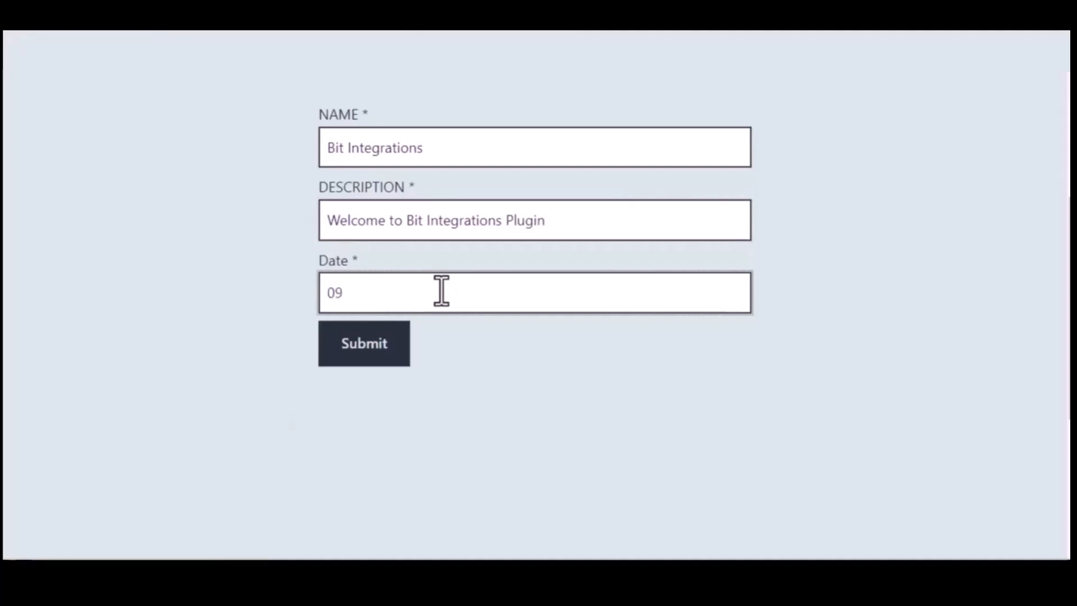
{"action": "type", "text": "/22/2022"}
{"action": "left_click", "coordinate": [365, 344]}
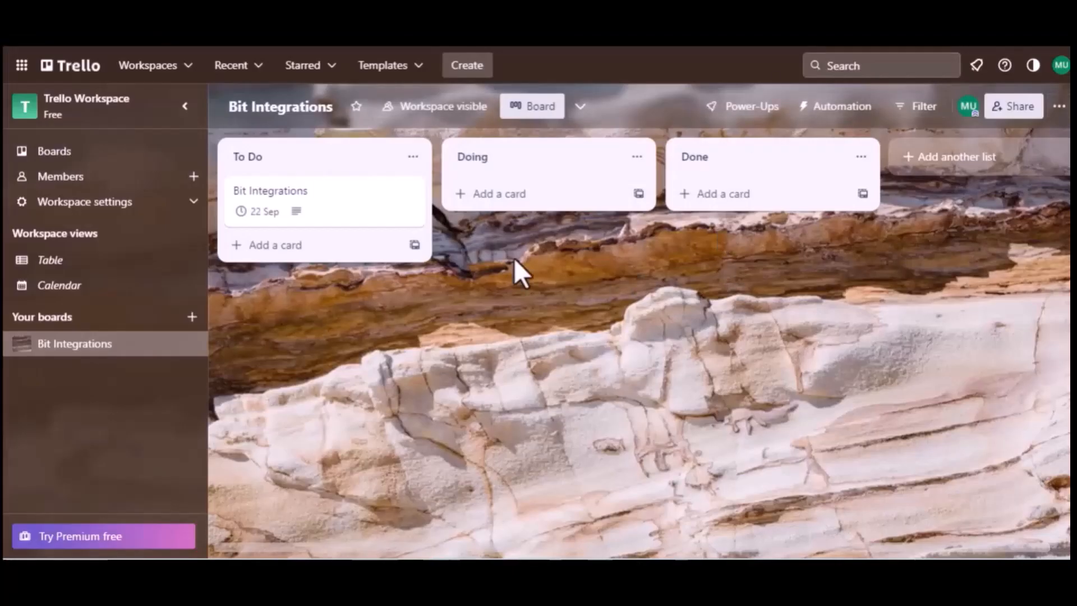
Open the Bit Integrations card under To Do to check its description and due date.
{"action": "left_click", "coordinate": [279, 161]}
{"action": "left_click", "coordinate": [288, 188]}
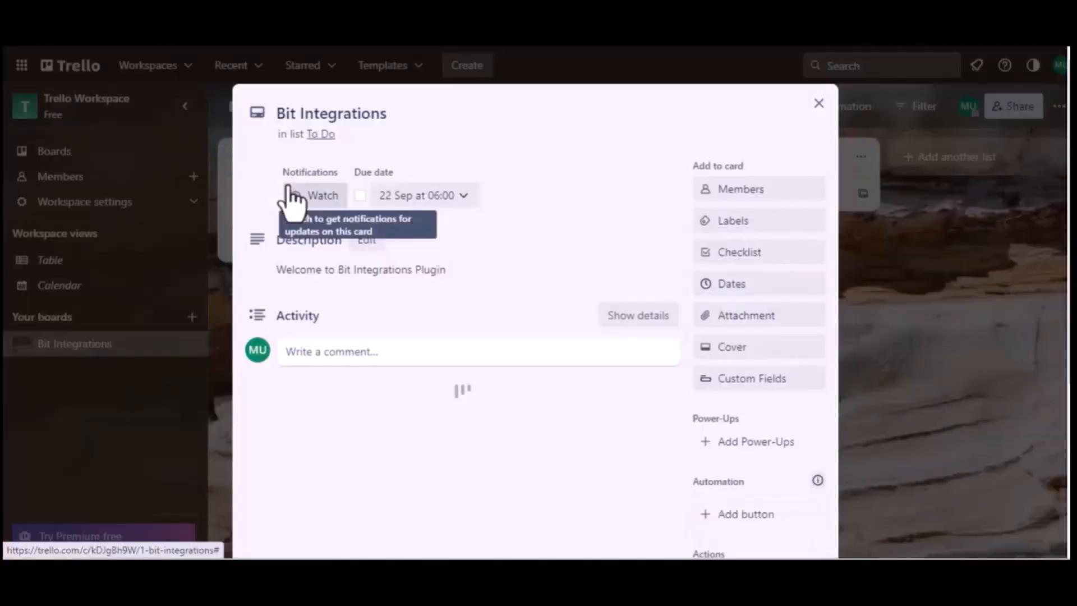